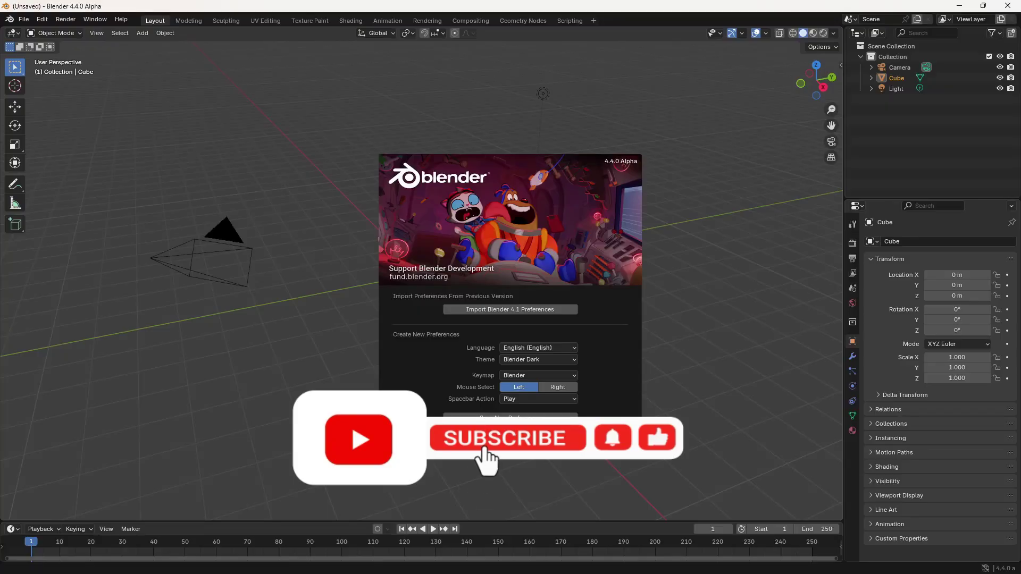
Dismiss the splash screen and delete all default objects from the scene
left_click(532, 389)
key("Escape")
key("Escape")
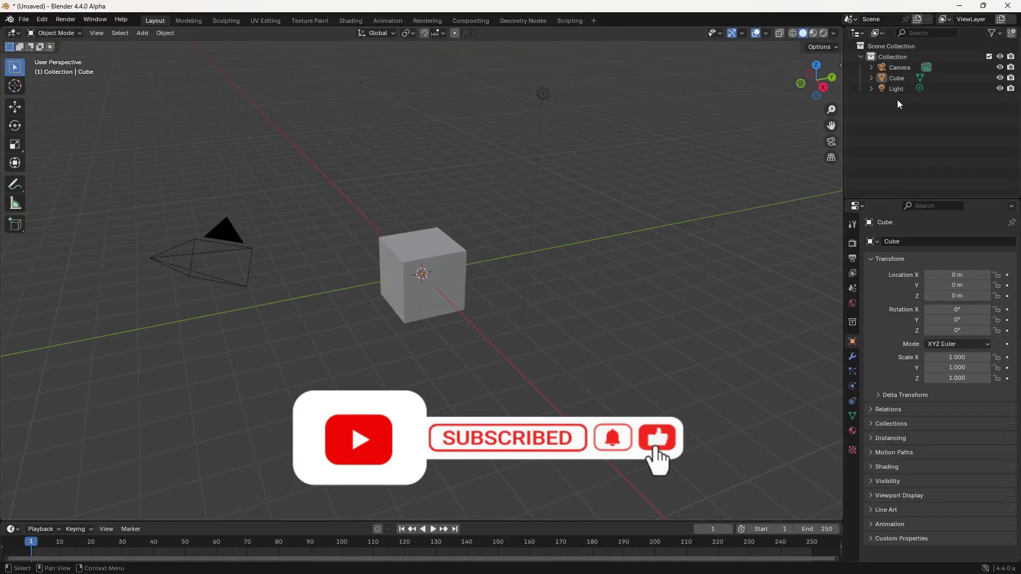
key("a")
key("Delete")
View the render engine choices and the Input section of the preferences
left_click(852, 243)
left_click(952, 241)
left_click(948, 265)
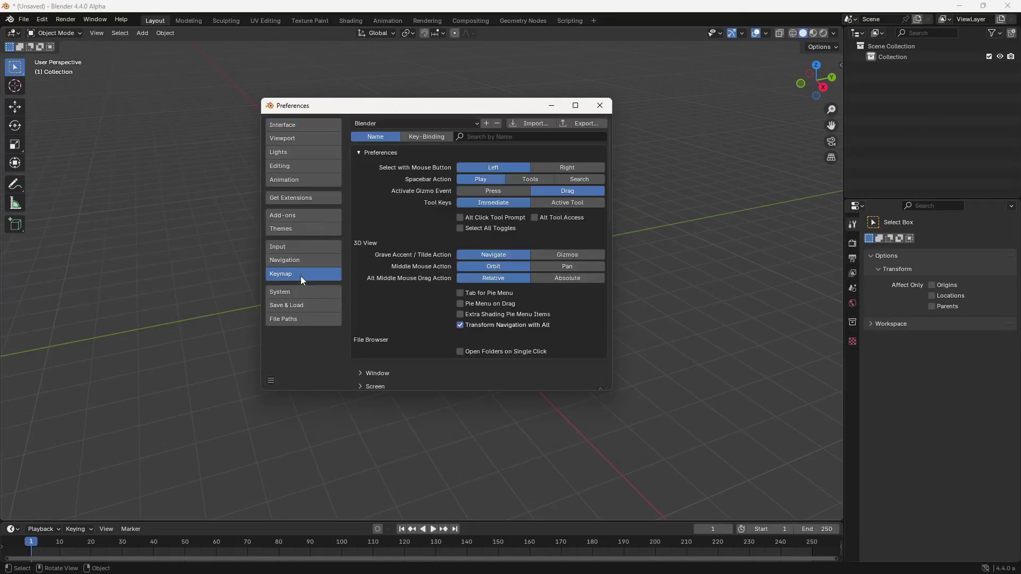
left_click(277, 246)
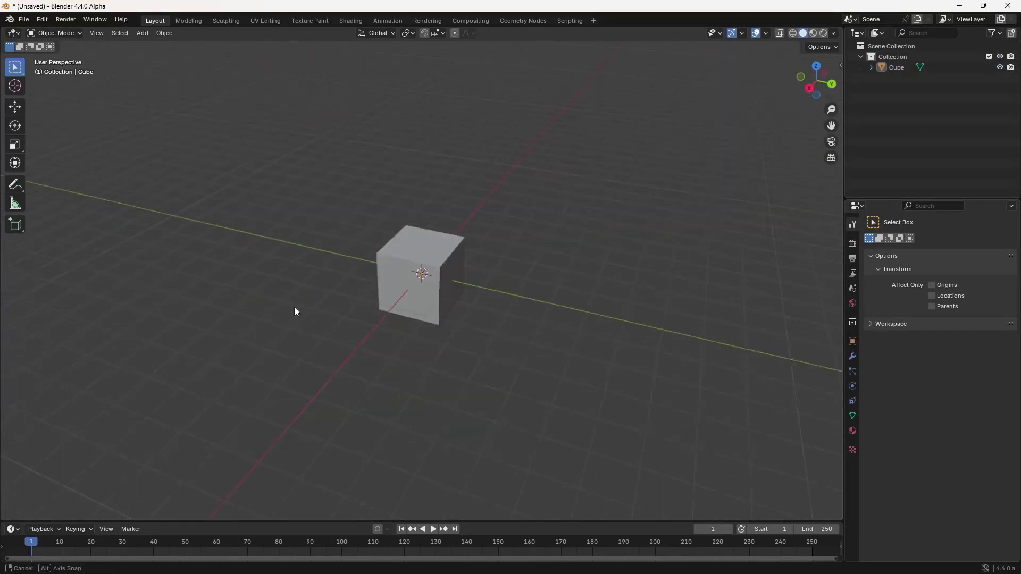
Select the cube and try to reposition it with the Move tool
middle_click_drag(294, 308, 512, 287)
left_click(436, 314)
key("shift+space")
key("g")
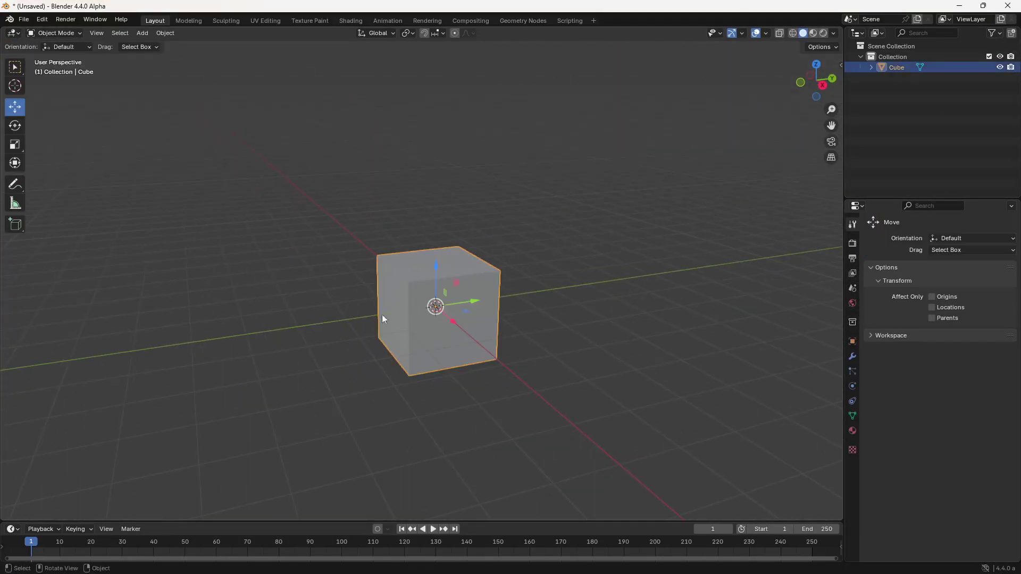
left_click(15, 126)
left_click(15, 107)
left_click_drag(438, 285, 459, 334)
right_click(458, 333)
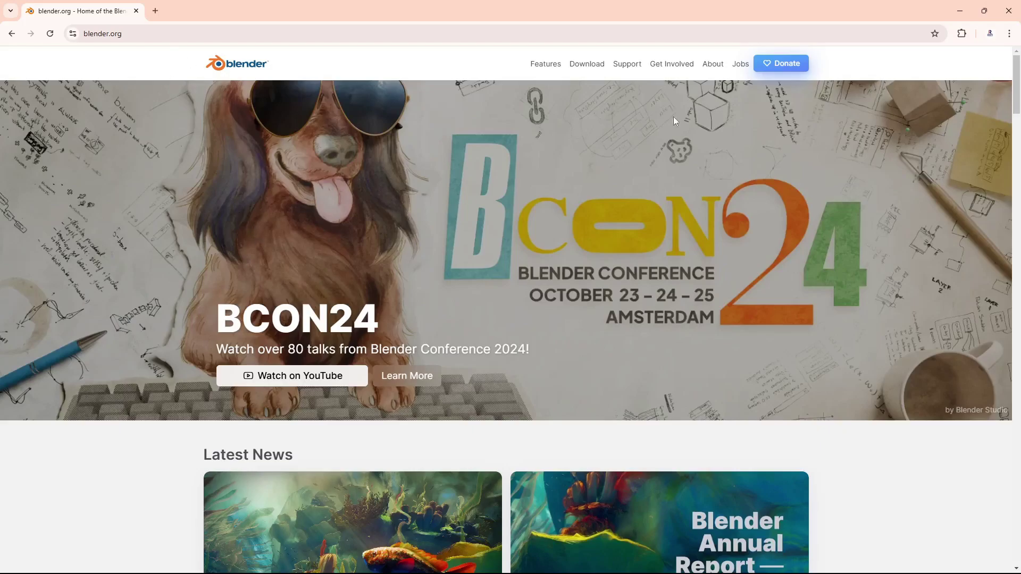
In the browser, download the Windows x64 daily build of Blender 4.4.0 Alpha from blender.org, and minimize the browser
left_click(601, 75)
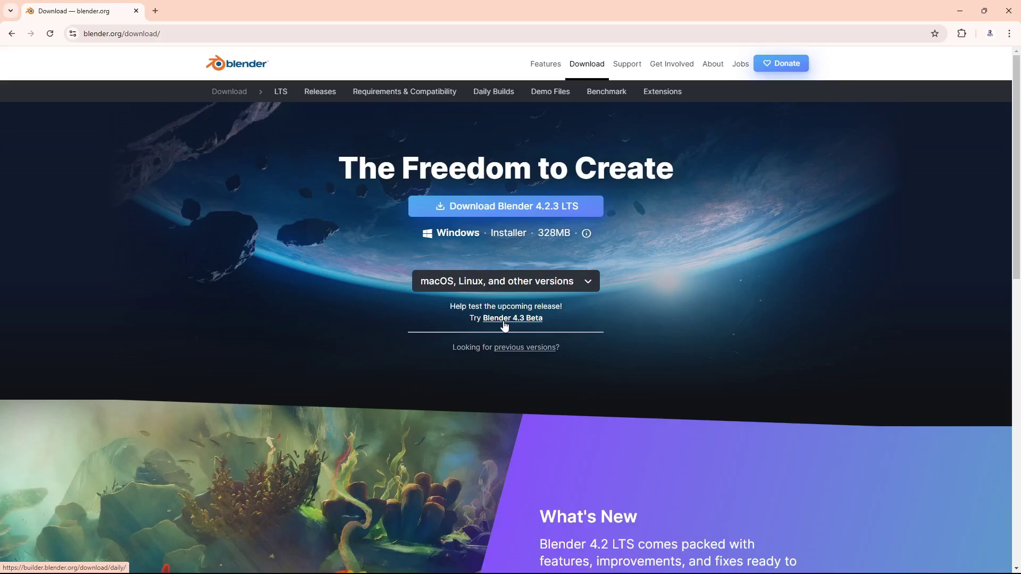
left_click(532, 320)
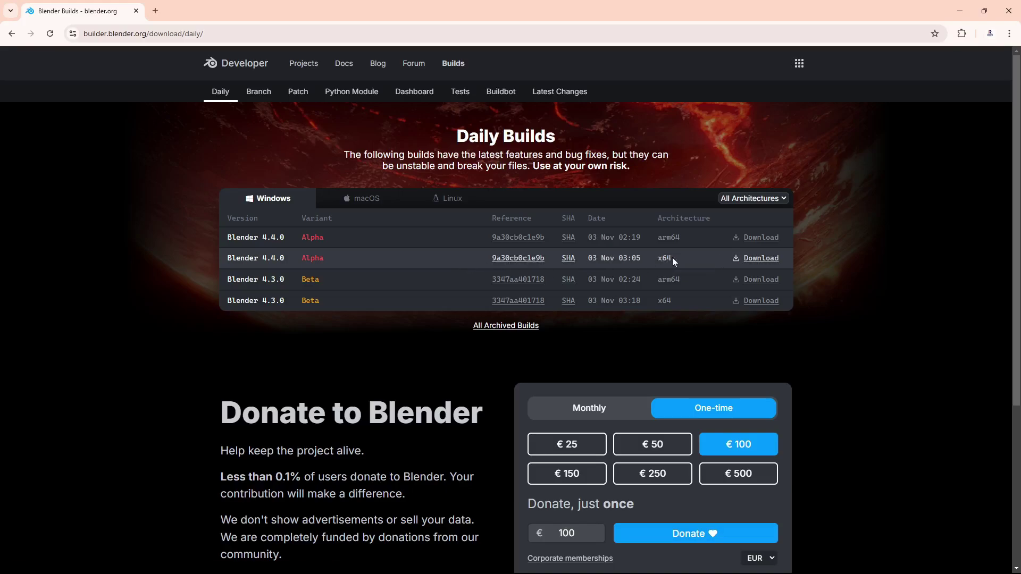
left_click(749, 262)
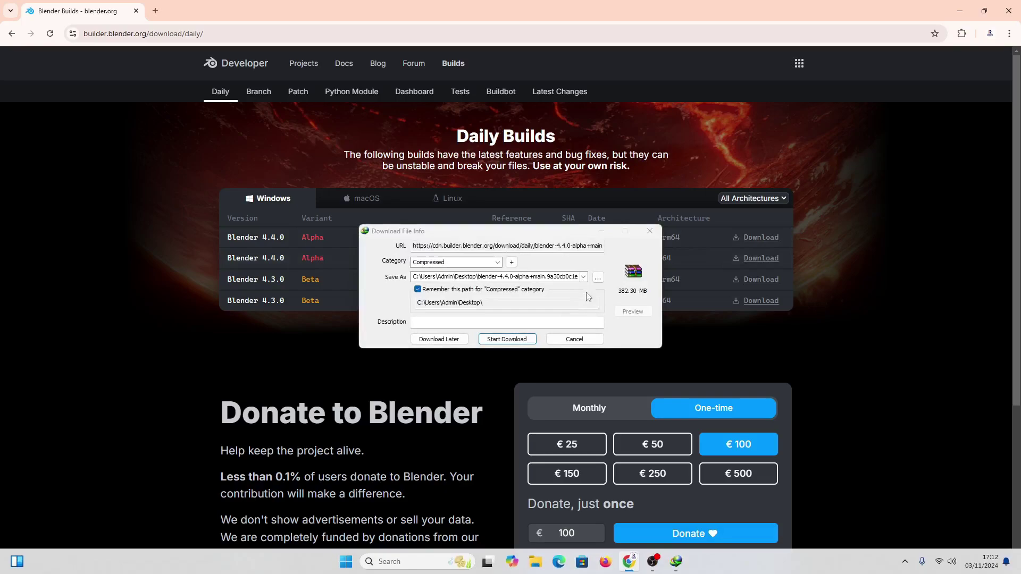
left_click(520, 340)
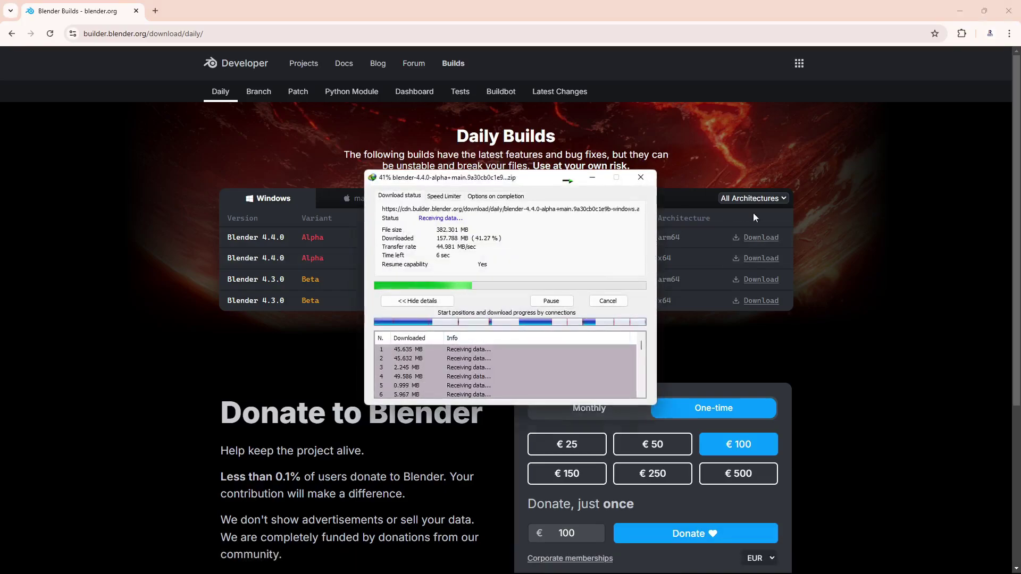
left_click(959, 11)
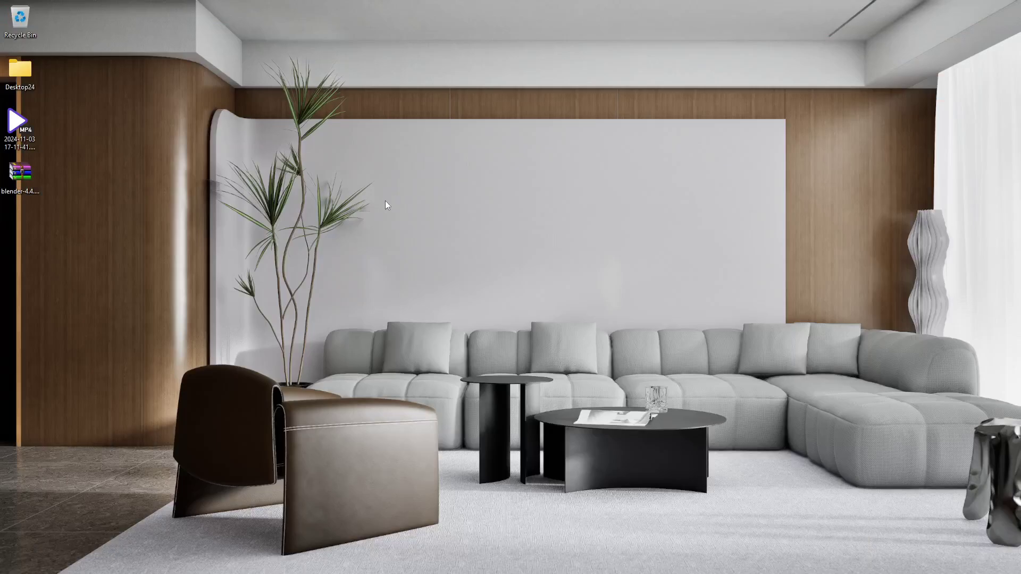
Extract the downloaded Blender 4.4.0 Alpha archive into the suggested folder on the desktop
right_click(21, 174)
left_click(135, 264)
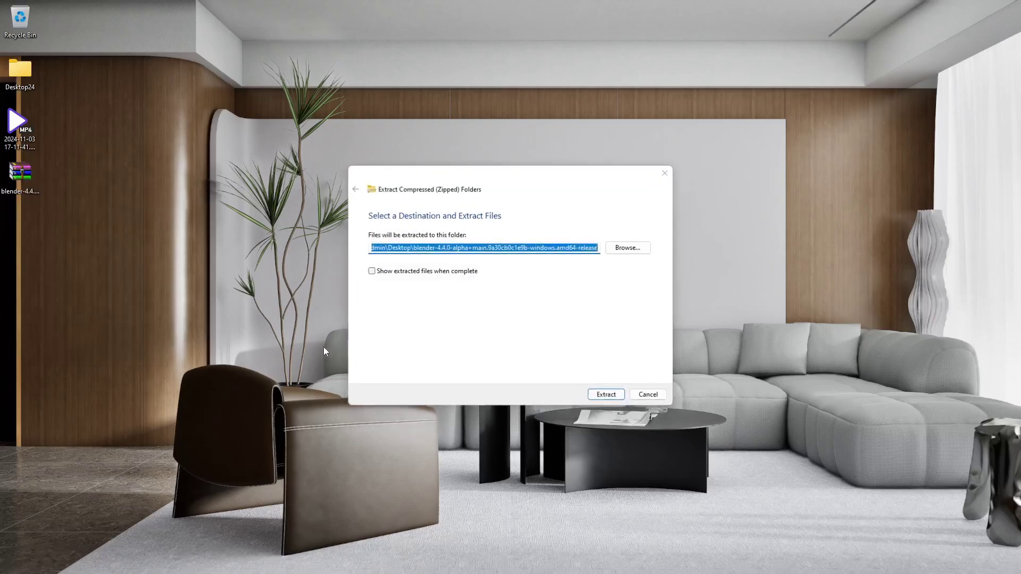
left_click(598, 394)
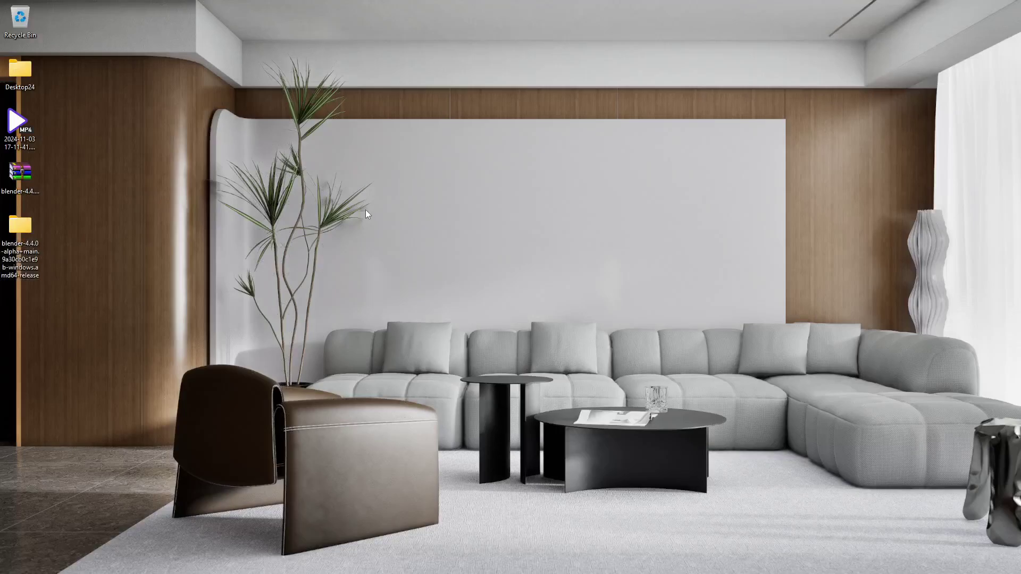
Open the extracted Blender 4.4.0 folder and its inner release folder, and launch blender.exe
double_click(21, 249)
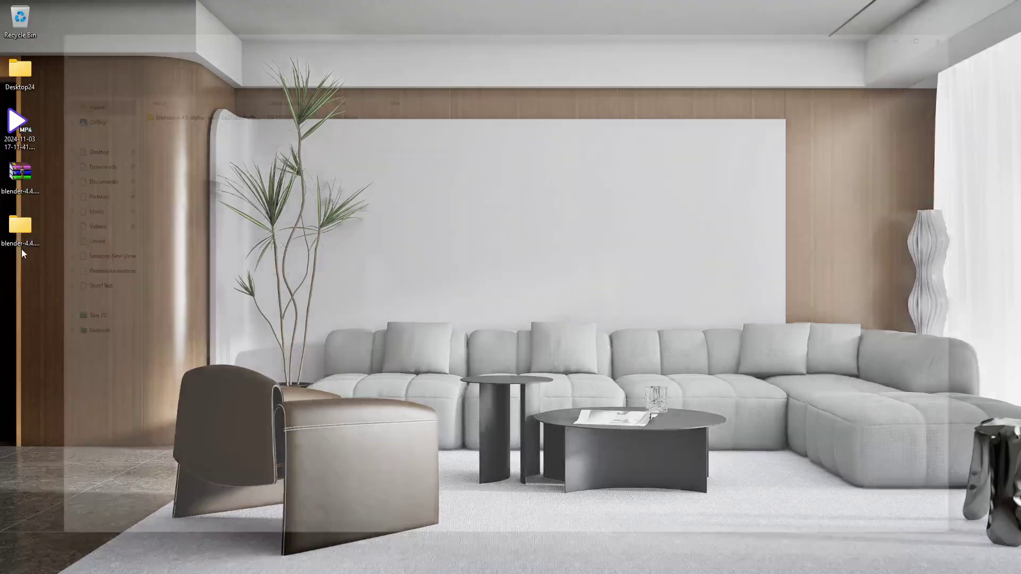
double_click(196, 98)
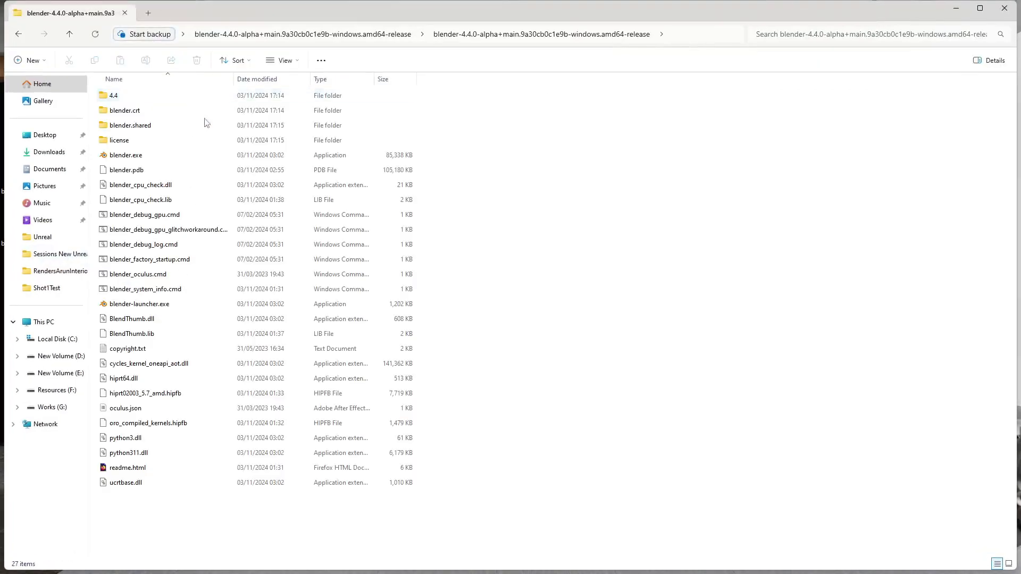
double_click(170, 157)
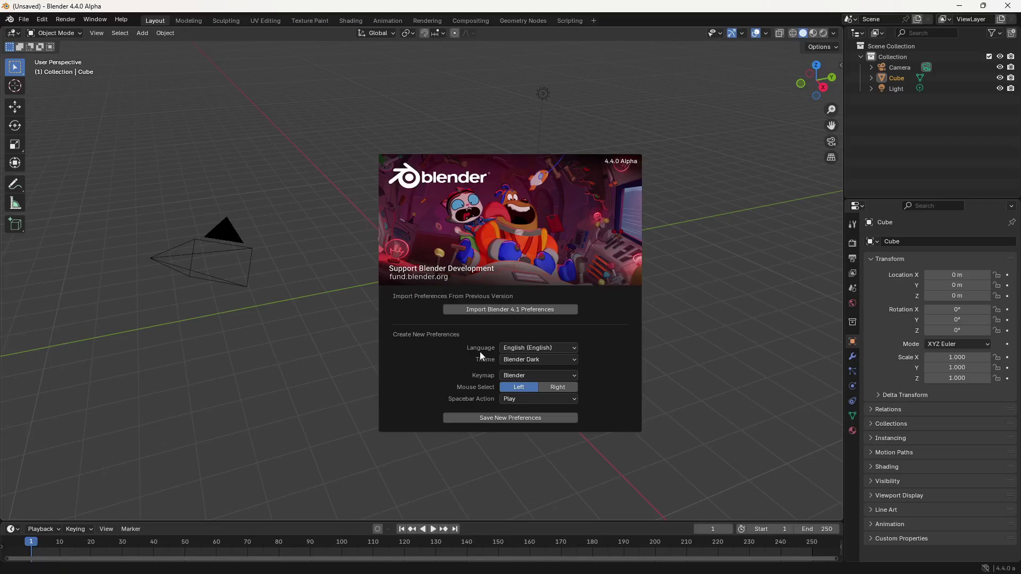
Try the Blender Light theme in the quick setup and restore the Blender Dark theme
left_click(529, 365)
left_click(536, 377)
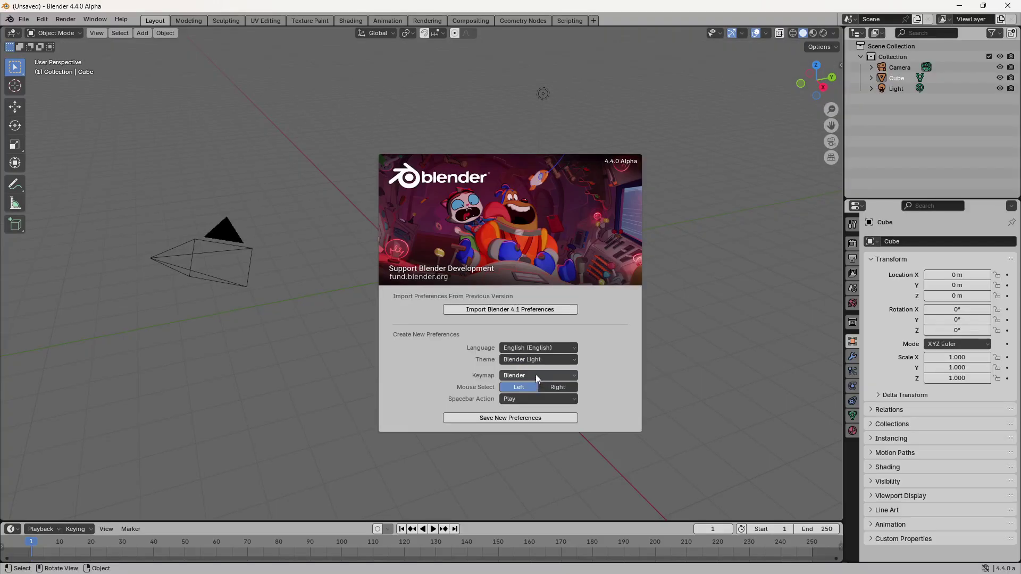
left_click(547, 358)
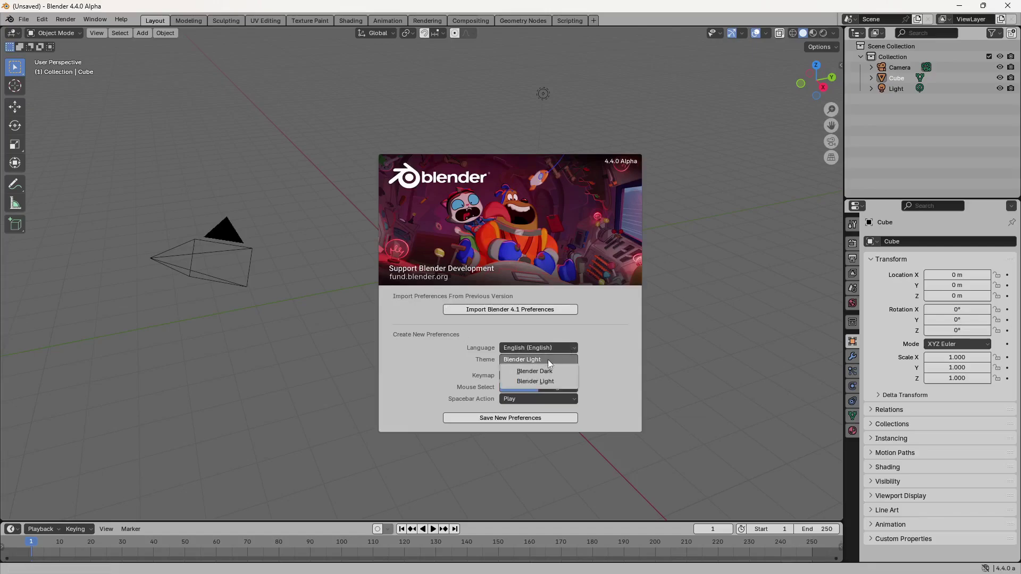
left_click(546, 371)
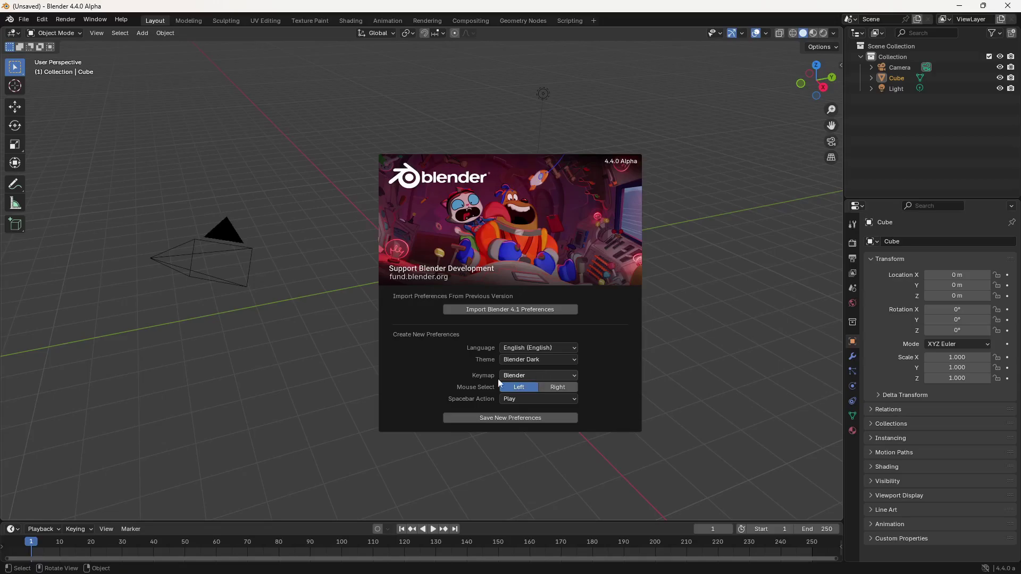
Dismiss the splash screen with the Blender keymap kept, and deselect the default cube
left_click(520, 378)
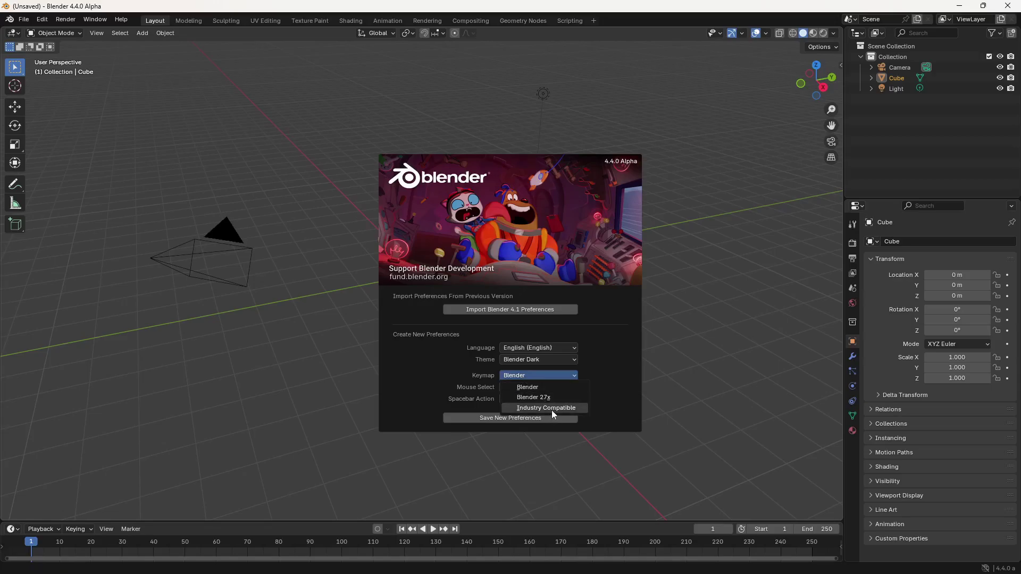
left_click(508, 378)
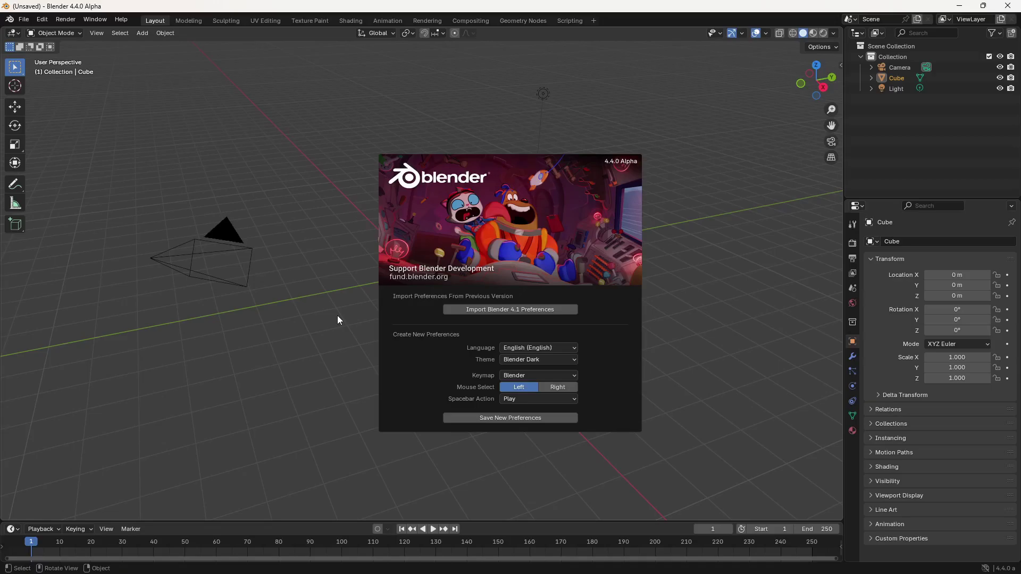
left_click(671, 204)
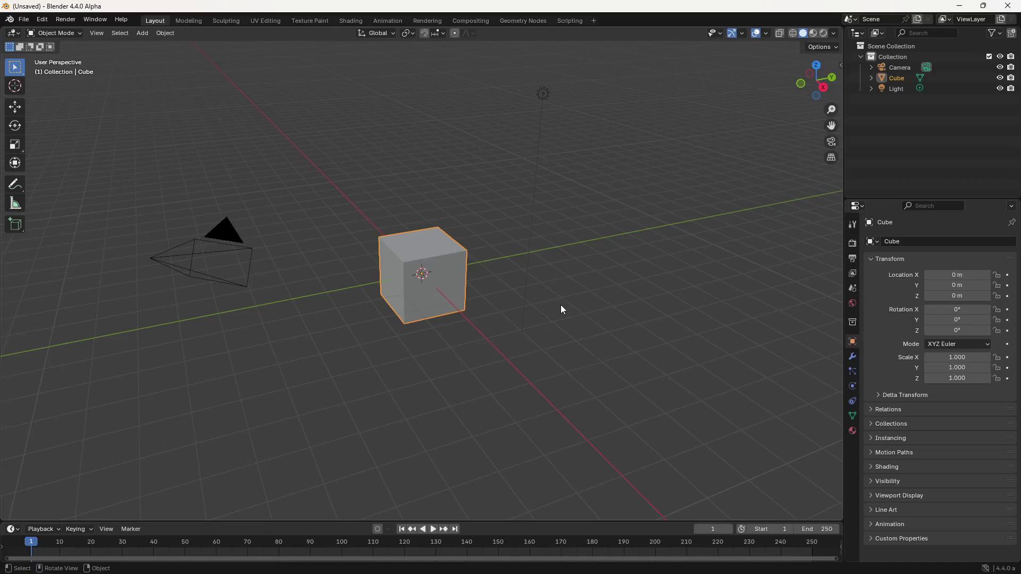
left_click(252, 129)
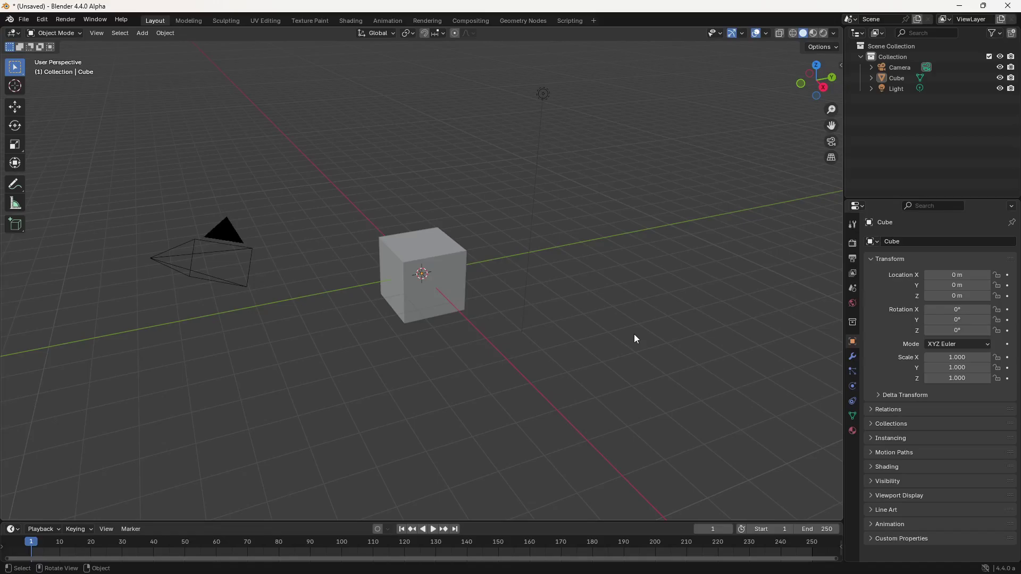
left_click(24, 19)
mouse_move(73, 24)
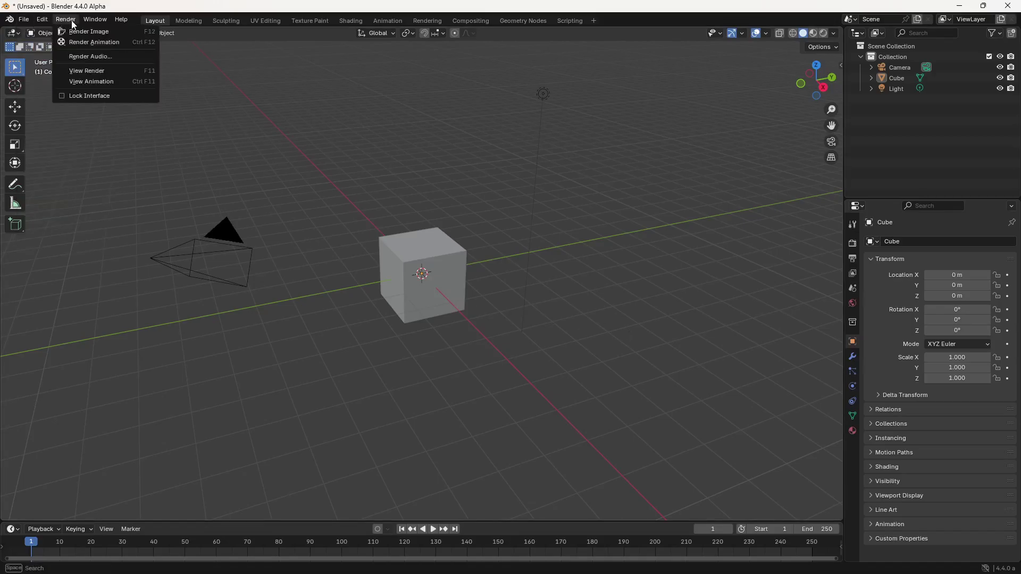
mouse_move(121, 20)
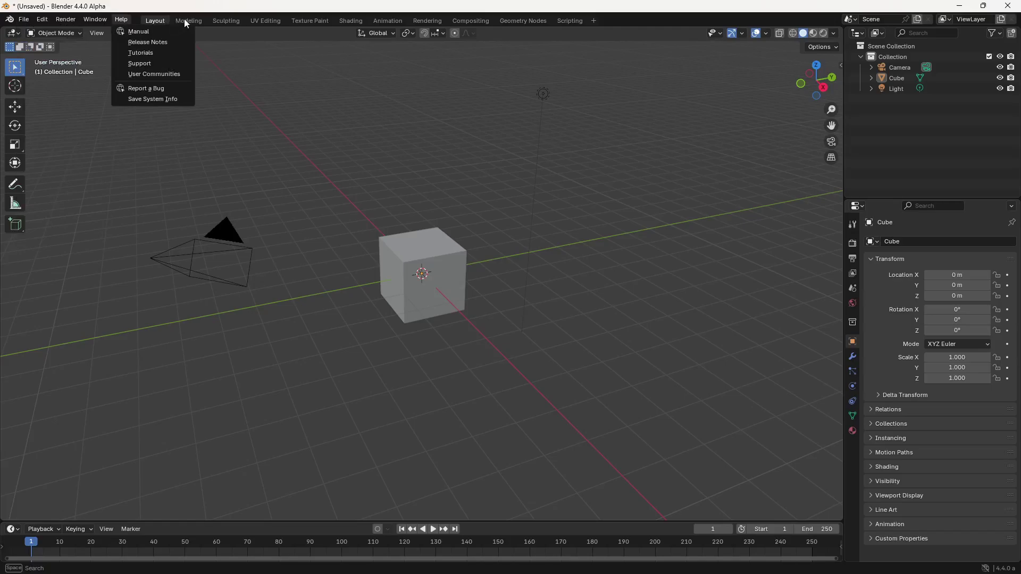
left_click(185, 22)
View the Modeling, Sculpting, UV Editing and Texture Paint workspaces one after another, and return to the Layout workspace
left_click(186, 21)
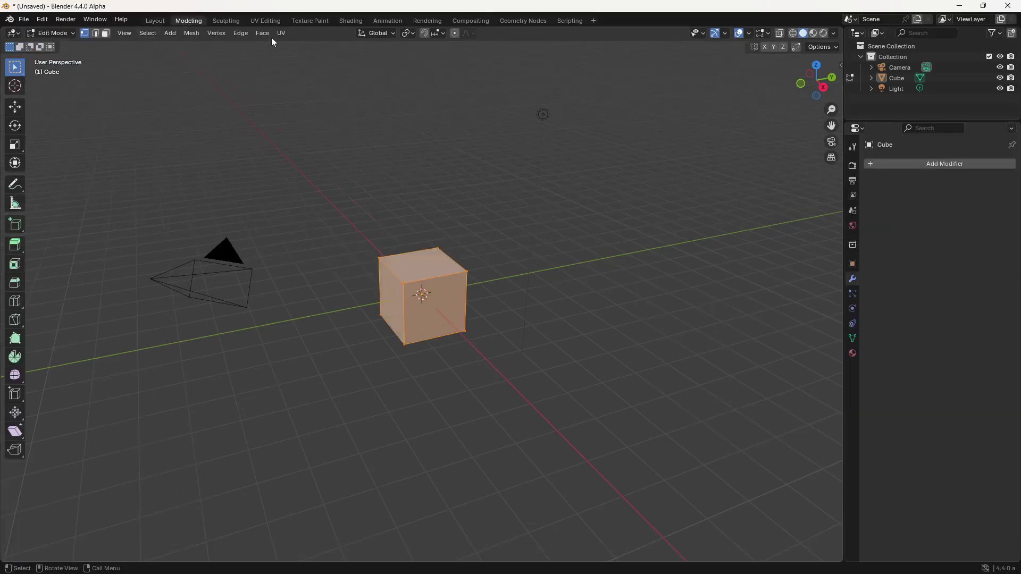
left_click(232, 21)
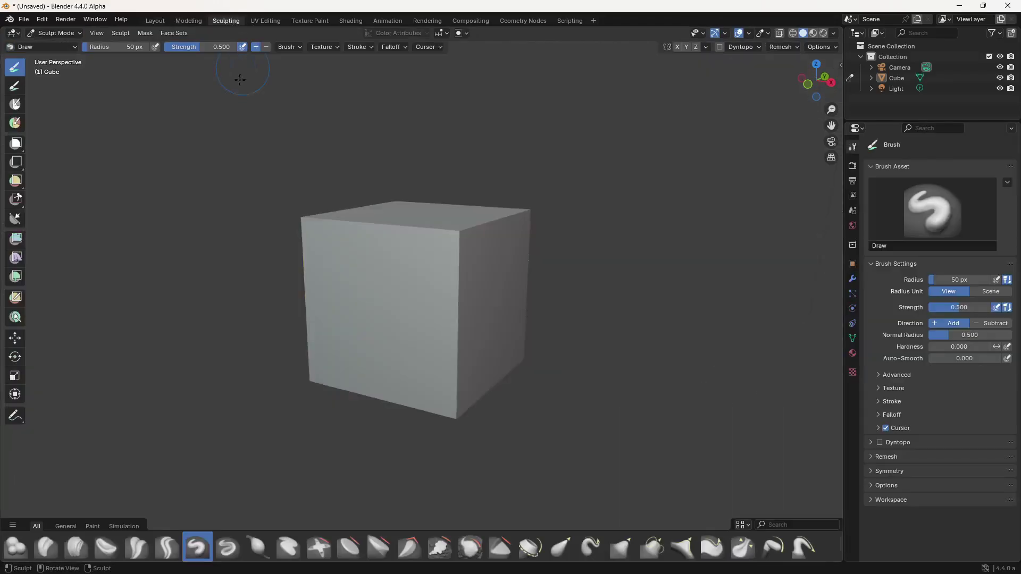
left_click(271, 22)
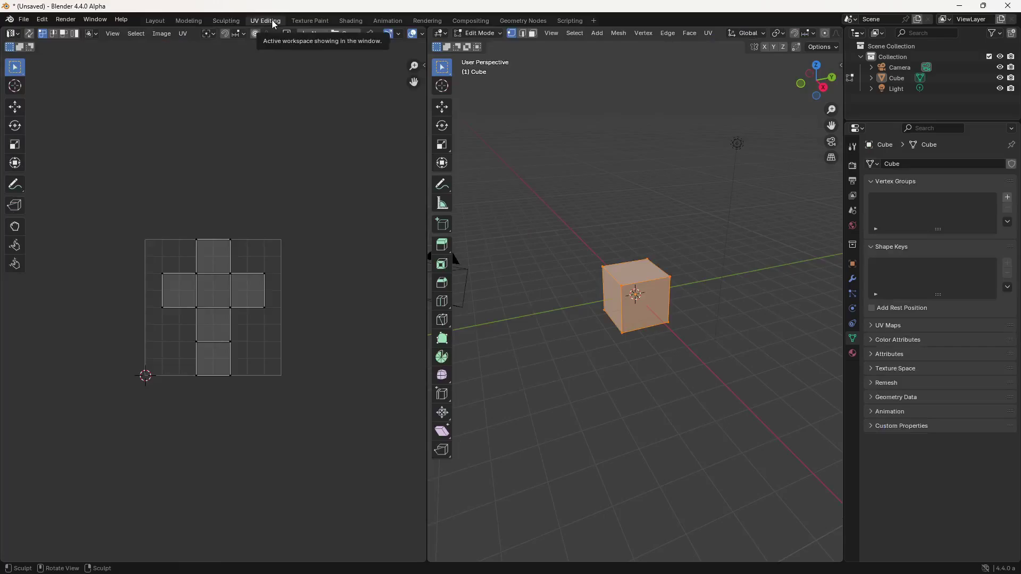
left_click(304, 22)
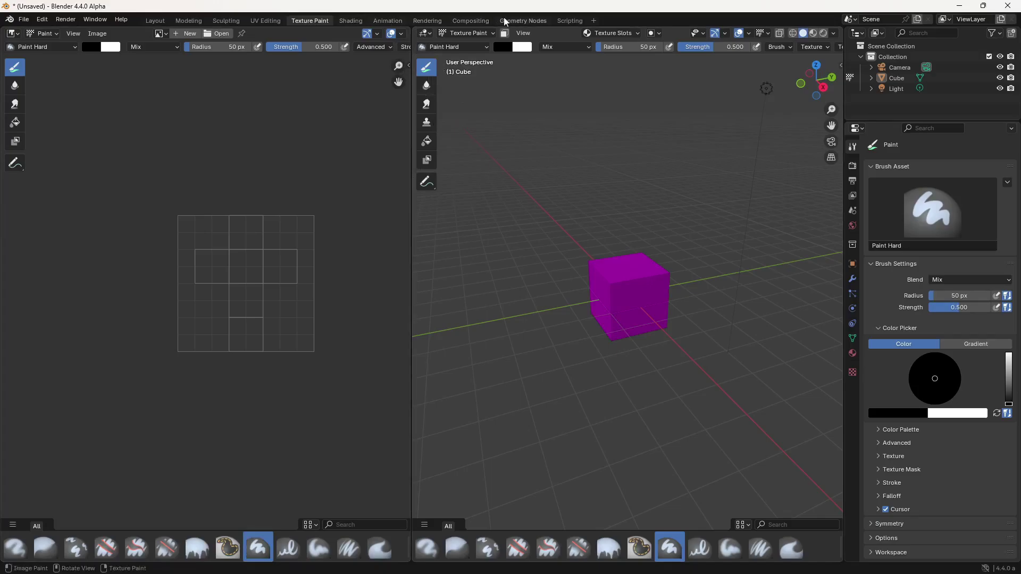
left_click(160, 21)
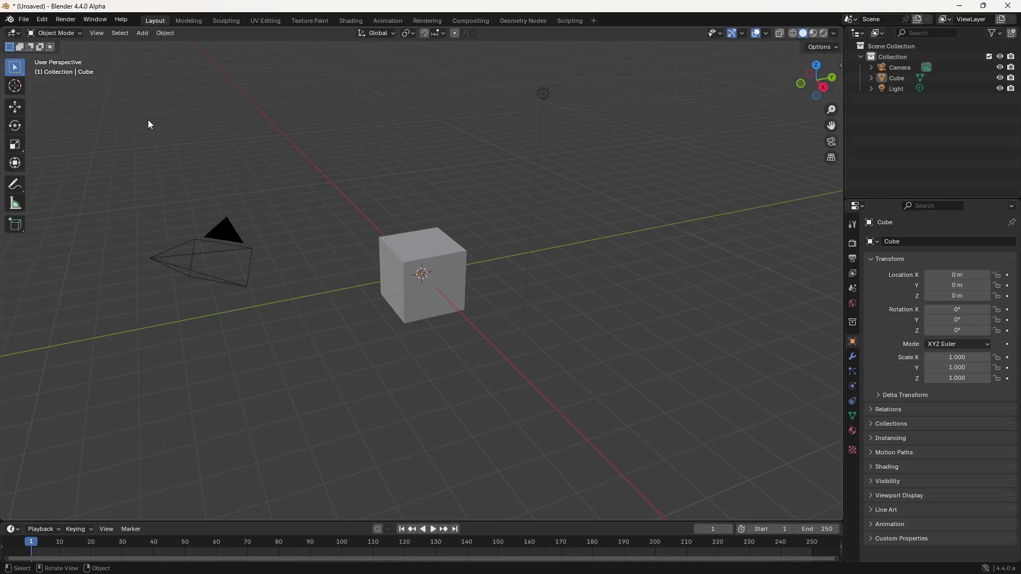
Select all objects in the scene and delete the default camera, cube and light
key("a")
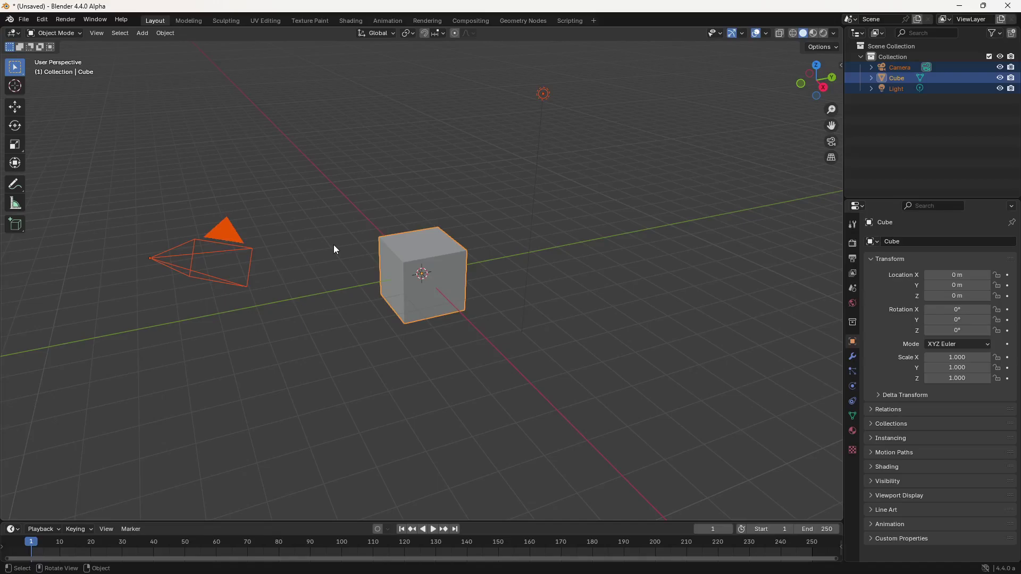
key("alt+a")
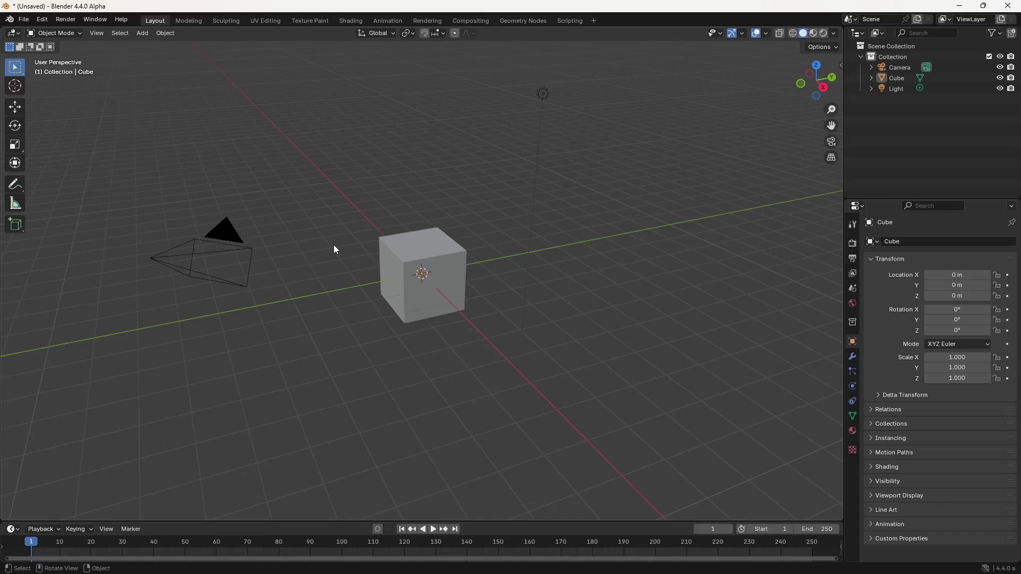
key("a")
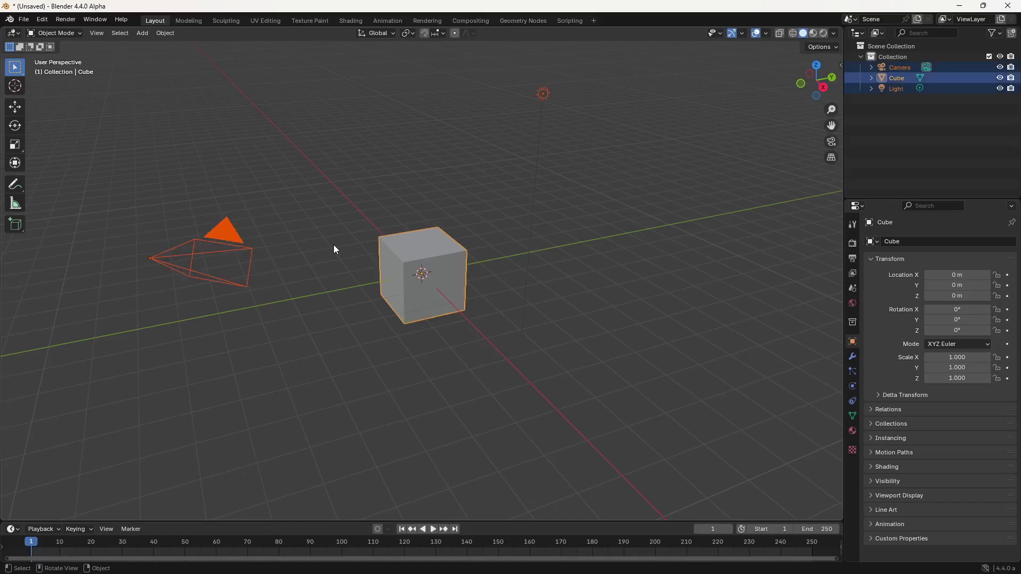
key("Delete")
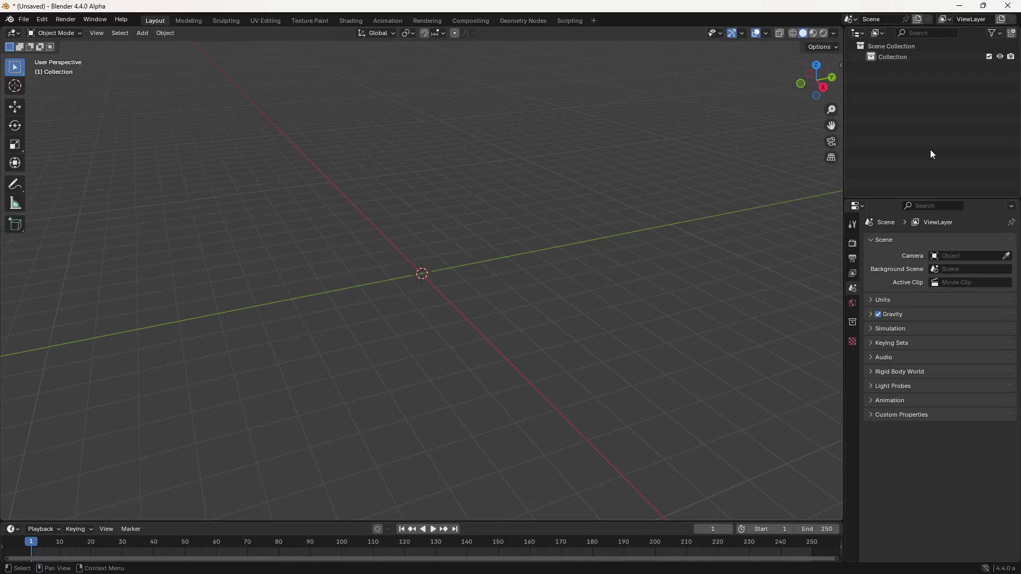
View the Render, Output, View Layer, Scene, World, Texture, Collection and Tool properties, including the render engine options, and the types of objects available to add
left_click(853, 243)
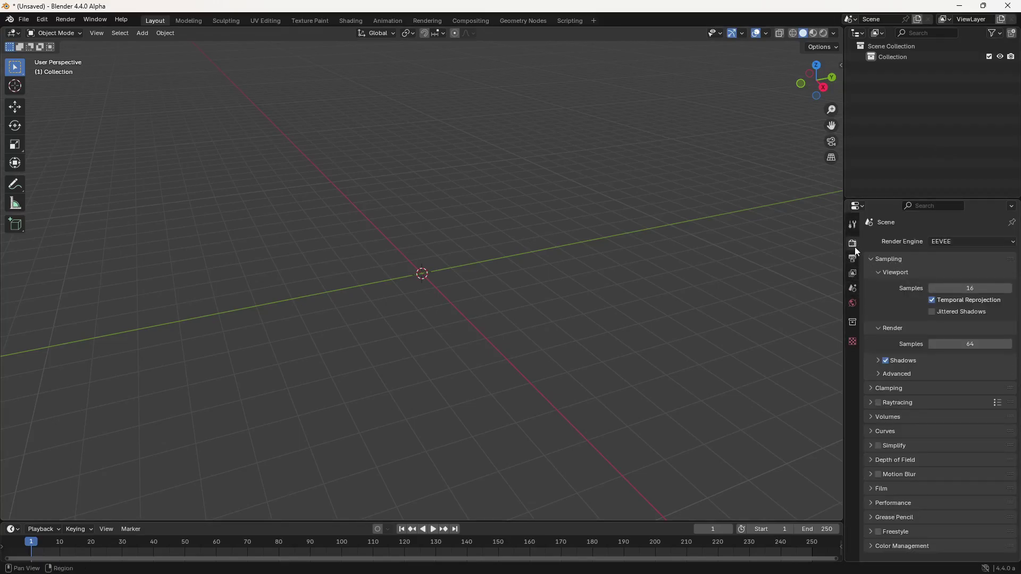
left_click(951, 245)
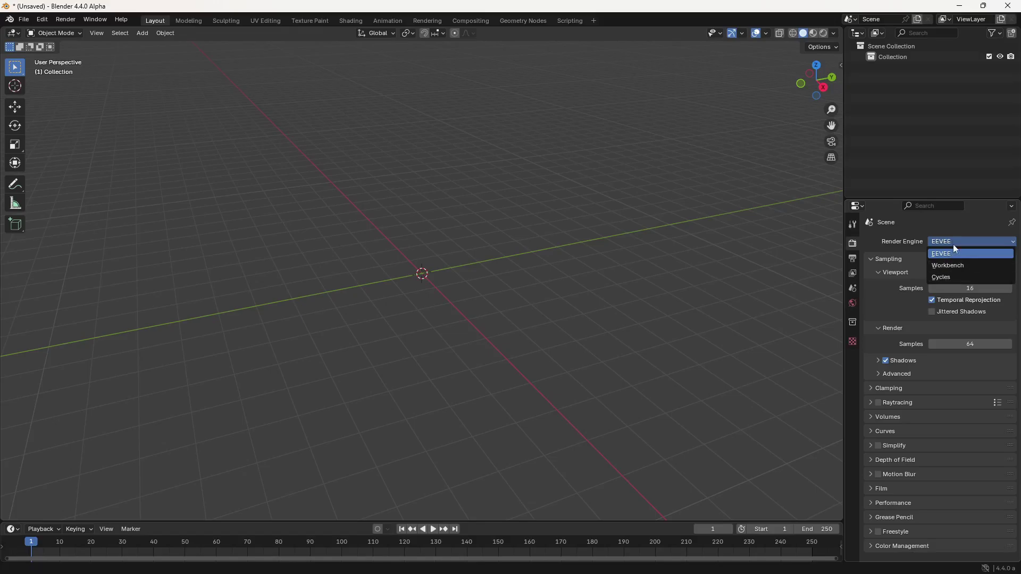
left_click(852, 259)
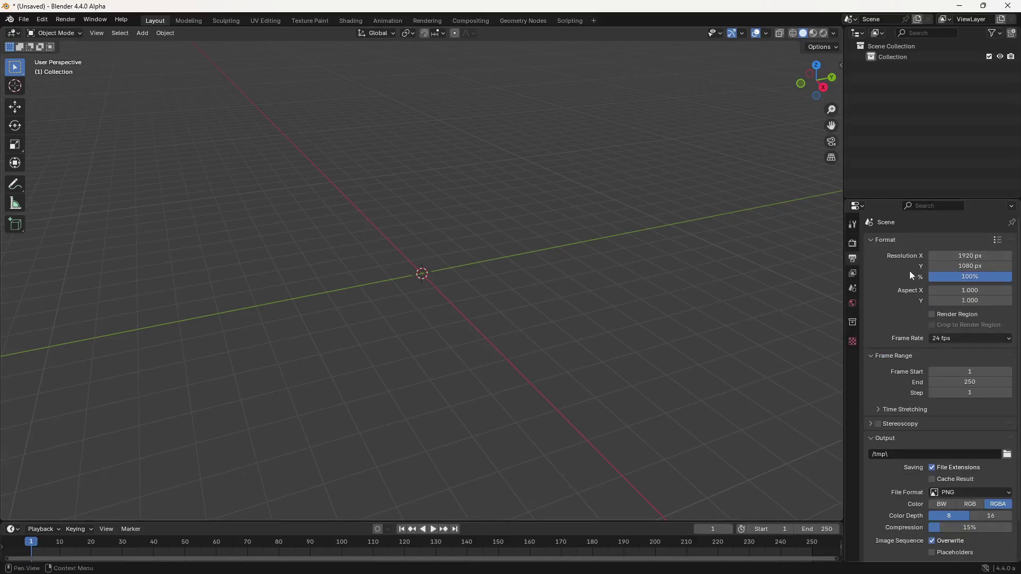
left_click(851, 274)
left_click(850, 290)
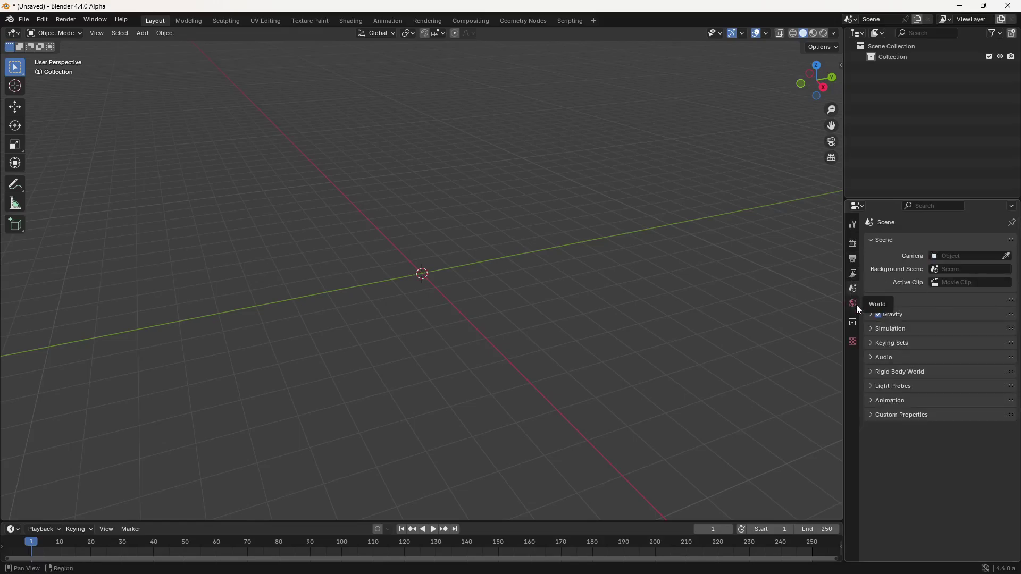
left_click(853, 304)
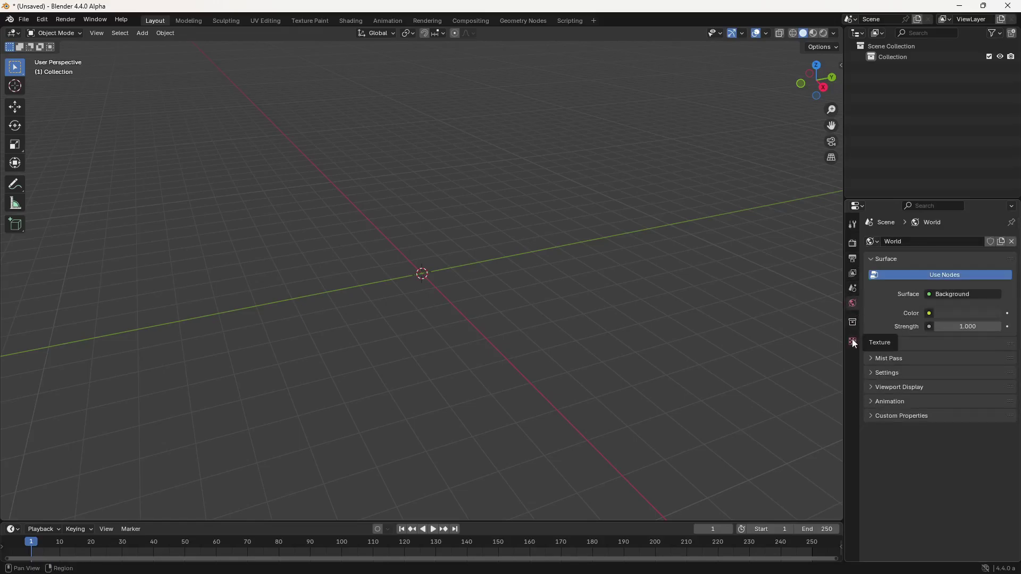
left_click(853, 343)
left_click(853, 322)
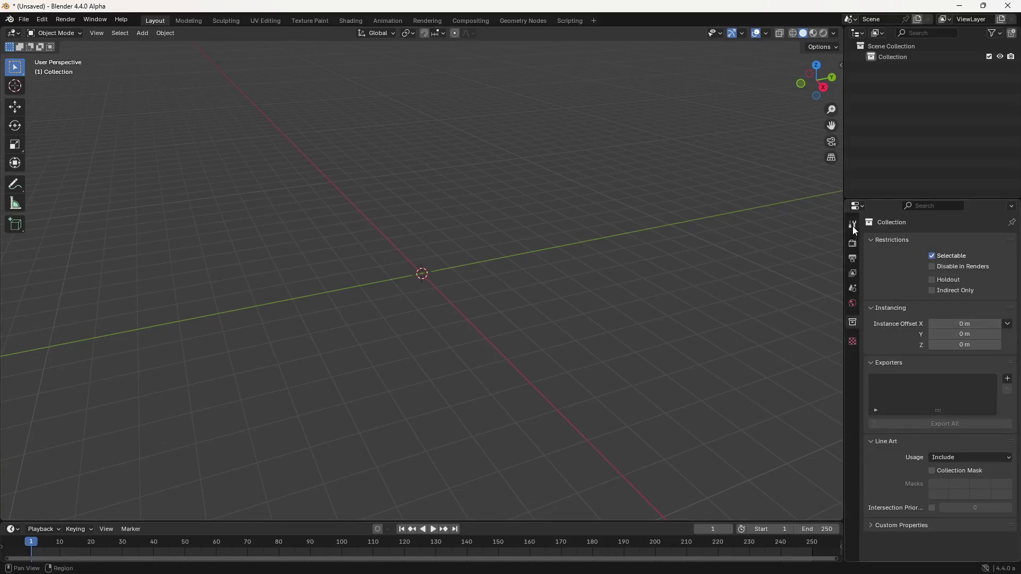
left_click(853, 228)
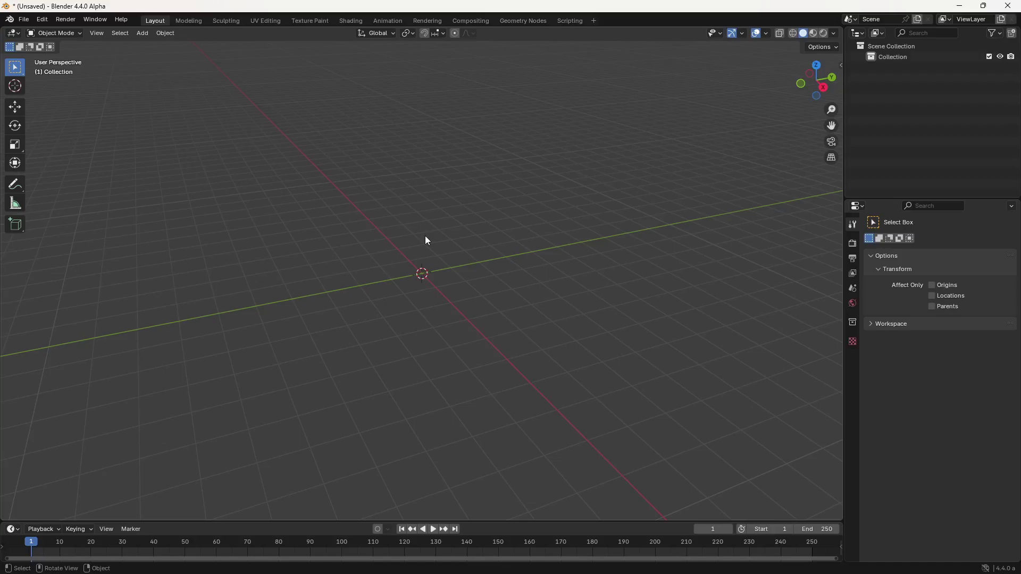
key("shift+a")
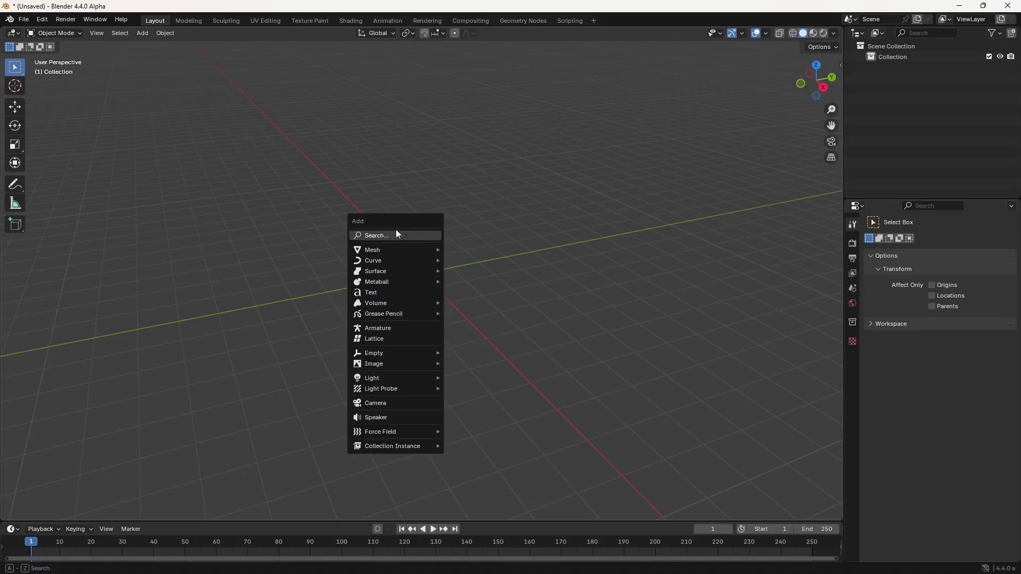
mouse_move(396, 245)
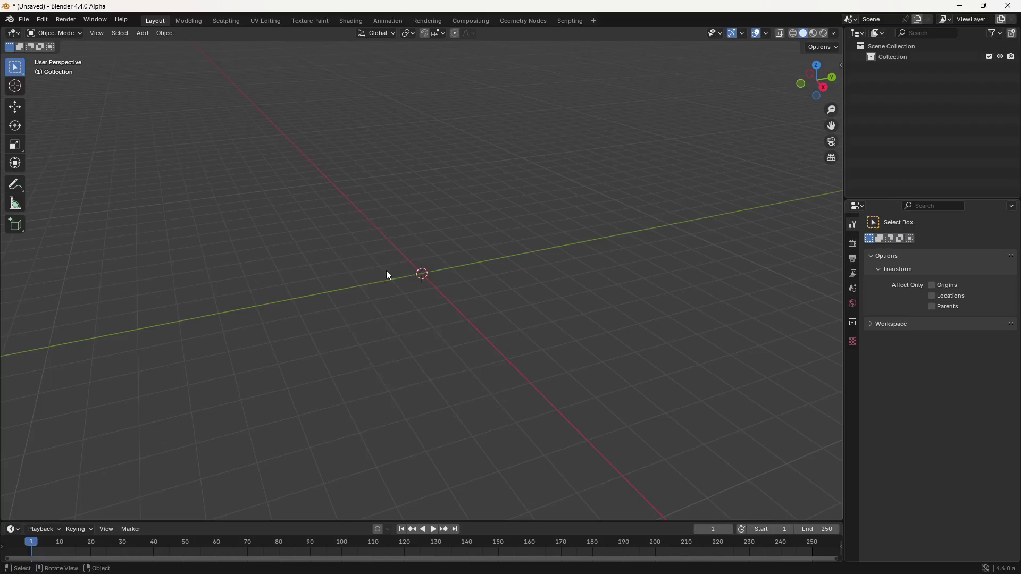
Open the Preferences, examine the Keymap, Input and Add-ons sections, and close the window
left_click(42, 19)
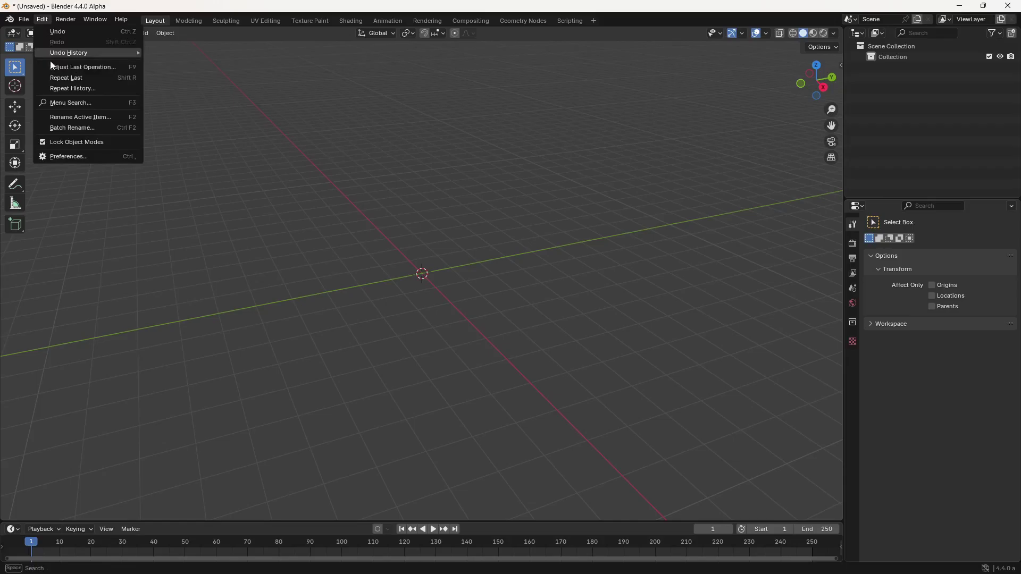
left_click(77, 160)
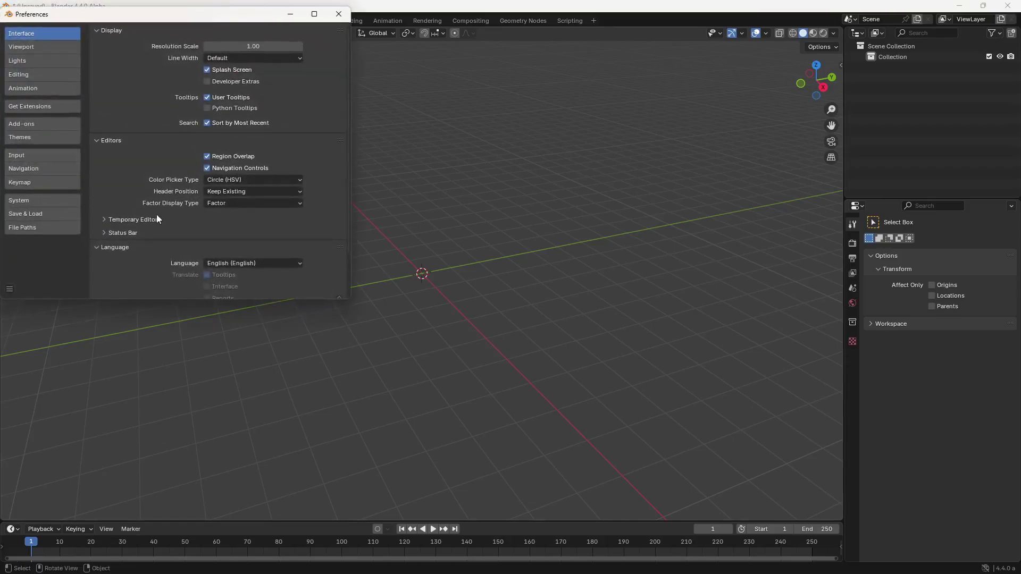
left_click_drag(136, 15, 399, 106)
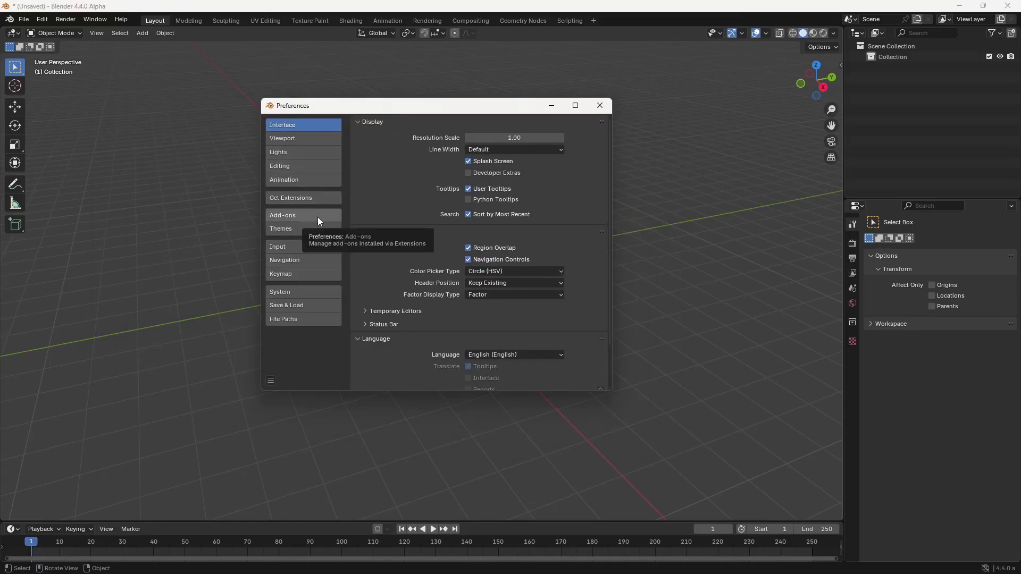
left_click(301, 275)
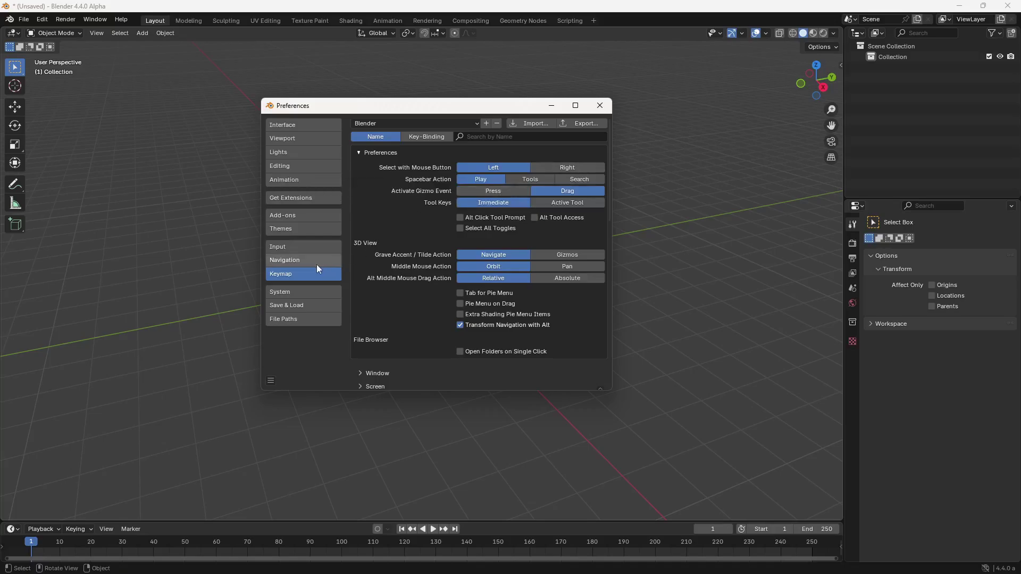
left_click(301, 248)
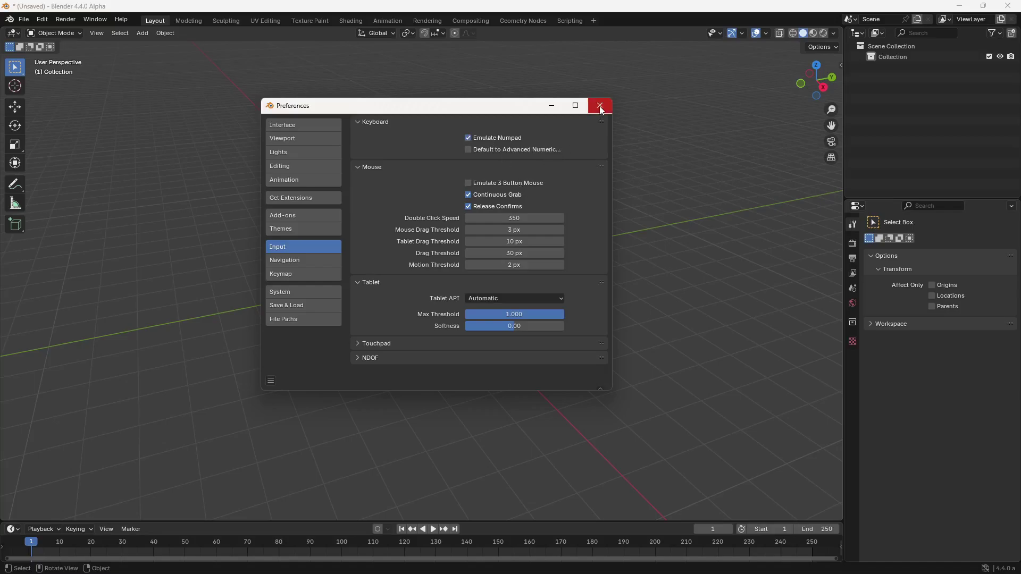
left_click(283, 218)
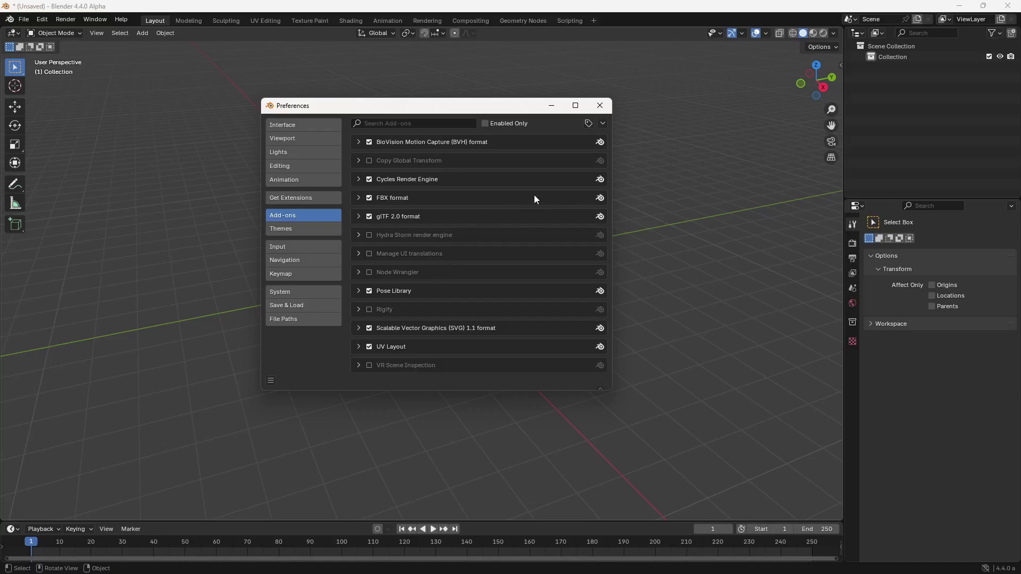
left_click(600, 106)
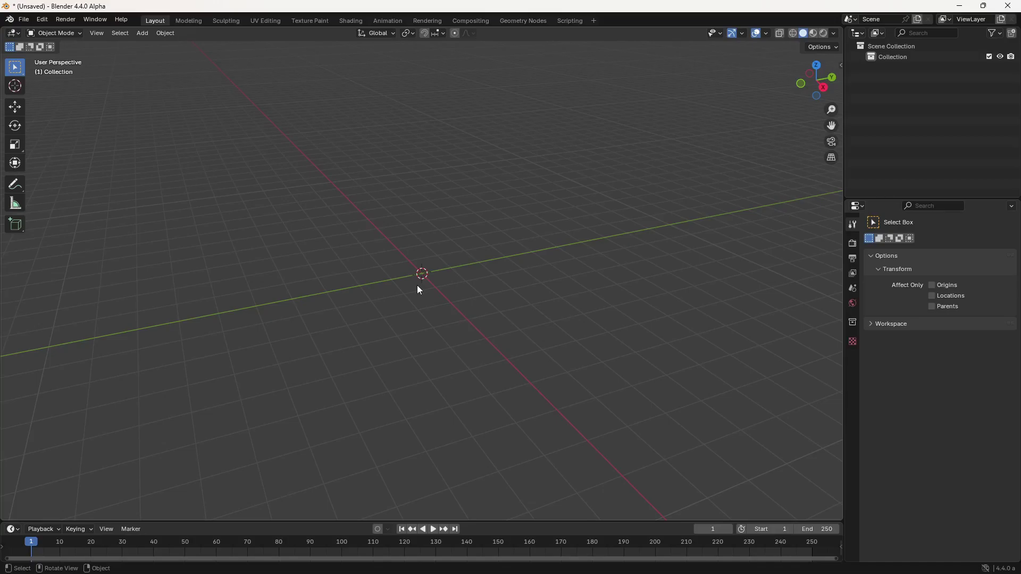
Add a mesh cube at the 3D cursor and deselect it
key("shift+a")
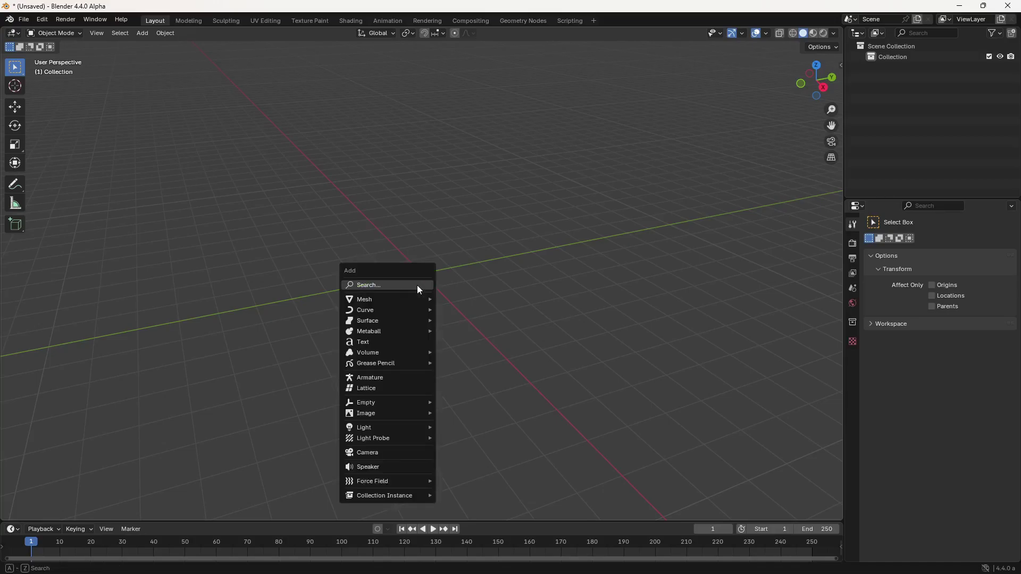
mouse_move(416, 298)
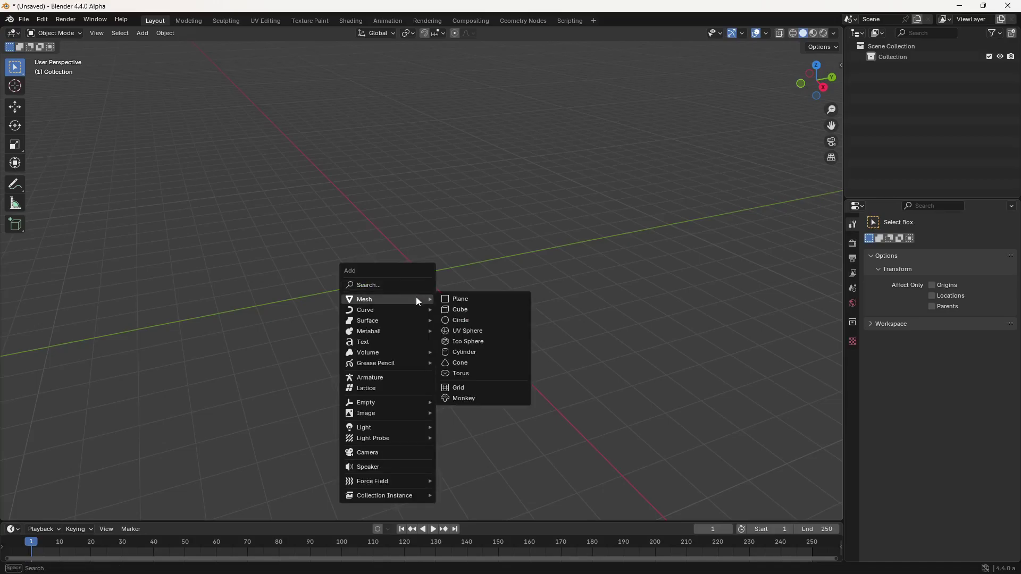
left_click(470, 310)
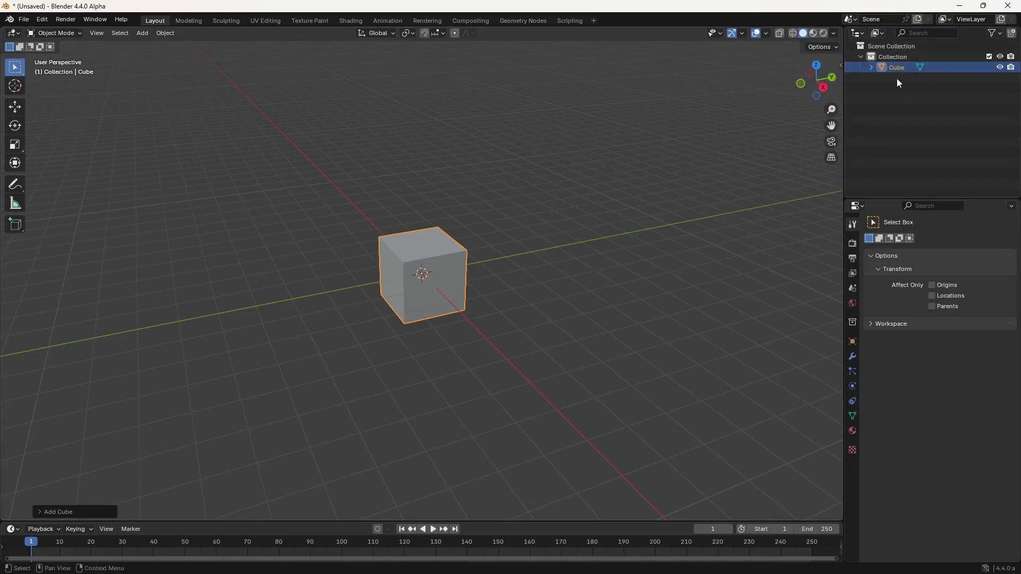
left_click(387, 330)
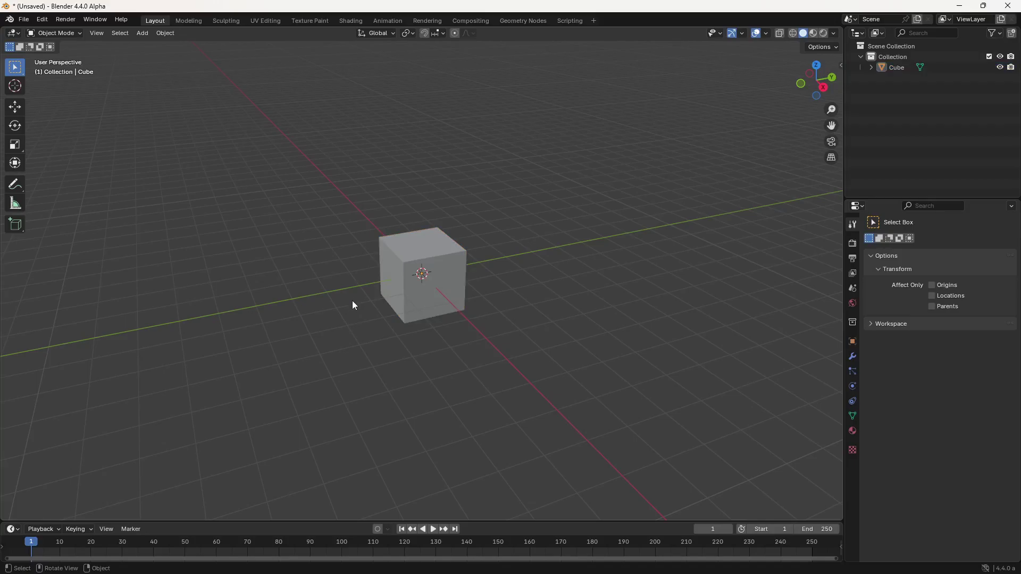
Orbit, pan and zoom the 3D view repeatedly to examine the cube from different angles and distances
mouse_move(354, 305)
middle_mouse_down()
mouse_move(509, 289)
mouse_move(552, 266)
mouse_move(527, 237)
mouse_move(370, 301)
mouse_move(273, 310)
mouse_move(346, 312)
middle_mouse_up()
middle_click_drag(387, 311, 325, 346)
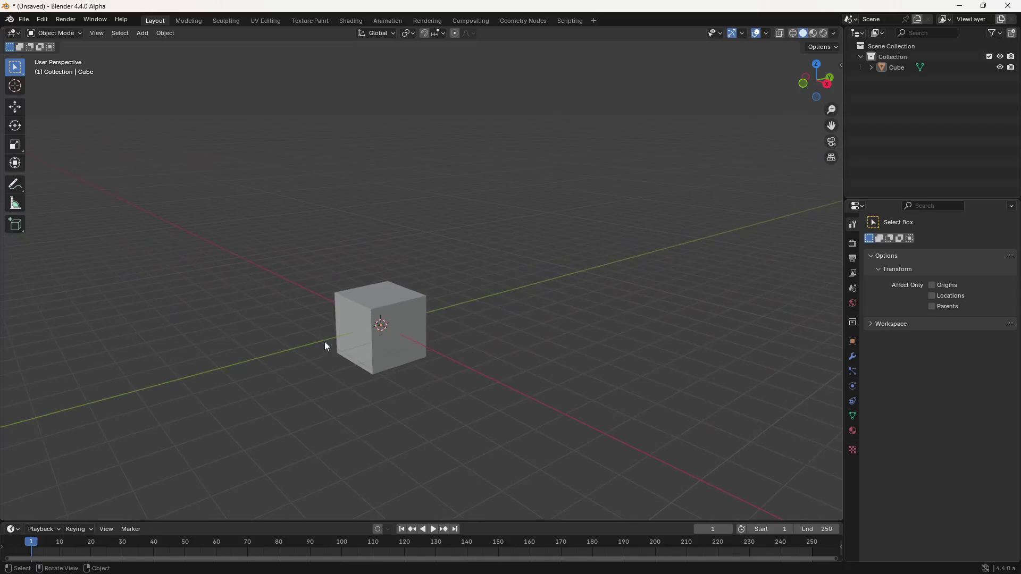
scroll(371, 309, "up", 6)
scroll(371, 310, "down", 5)
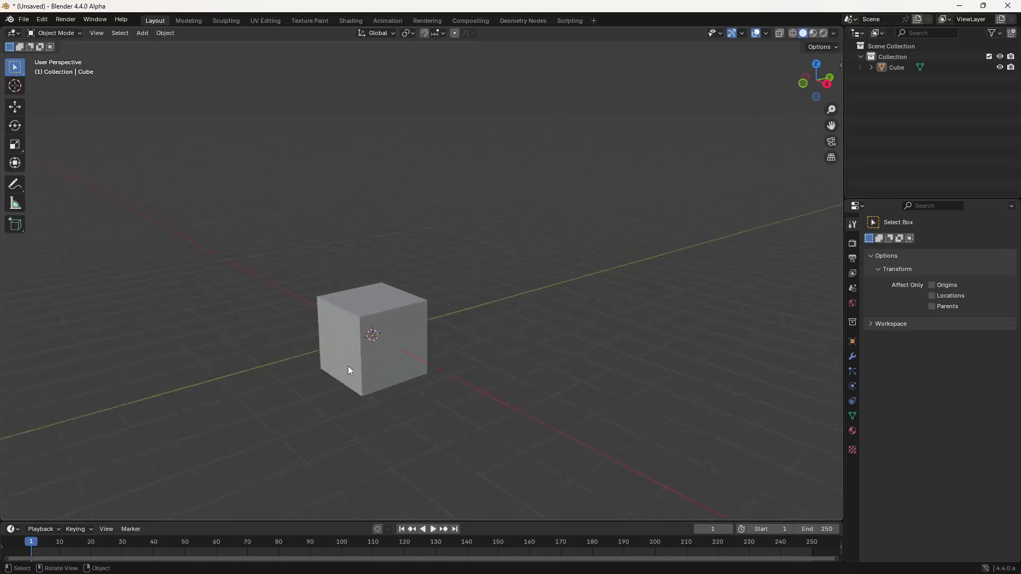
scroll(349, 370, "up", 2)
scroll(349, 371, "down", 3)
scroll(349, 371, "up", 5)
scroll(349, 370, "down", 6)
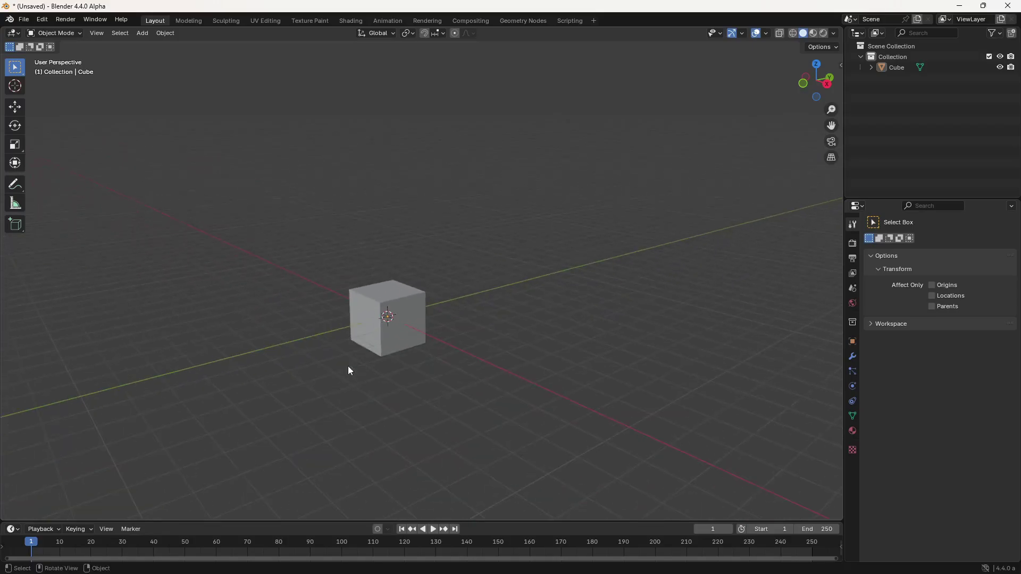
scroll(349, 371, "up", 6)
scroll(349, 371, "down", 5)
scroll(350, 370, "up", 2)
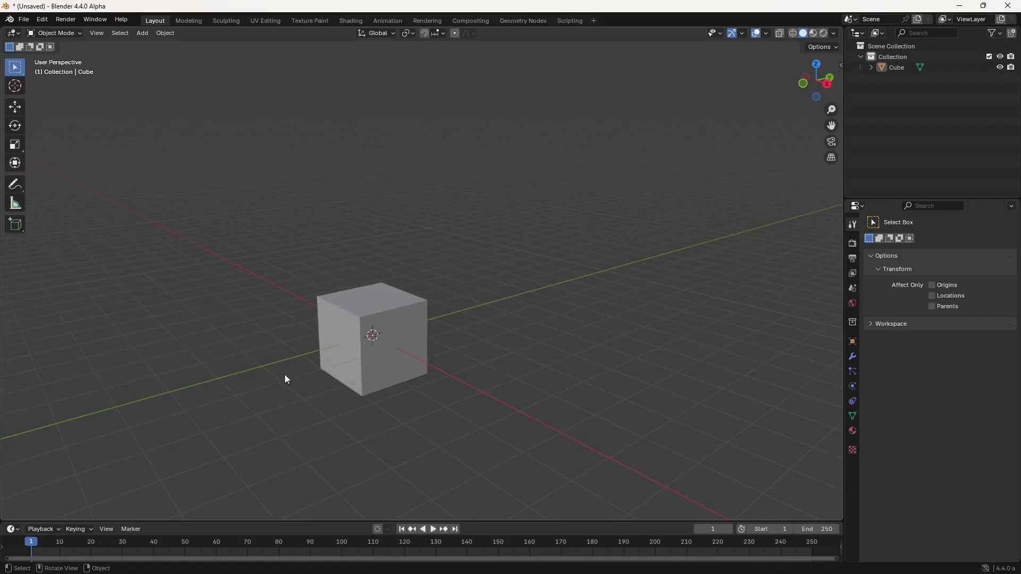
middle_click_drag(282, 369, 324, 349)
scroll(391, 319, "up", 3)
scroll(372, 325, "up", 4)
scroll(340, 343, "down", 6)
scroll(333, 348, "up", 6)
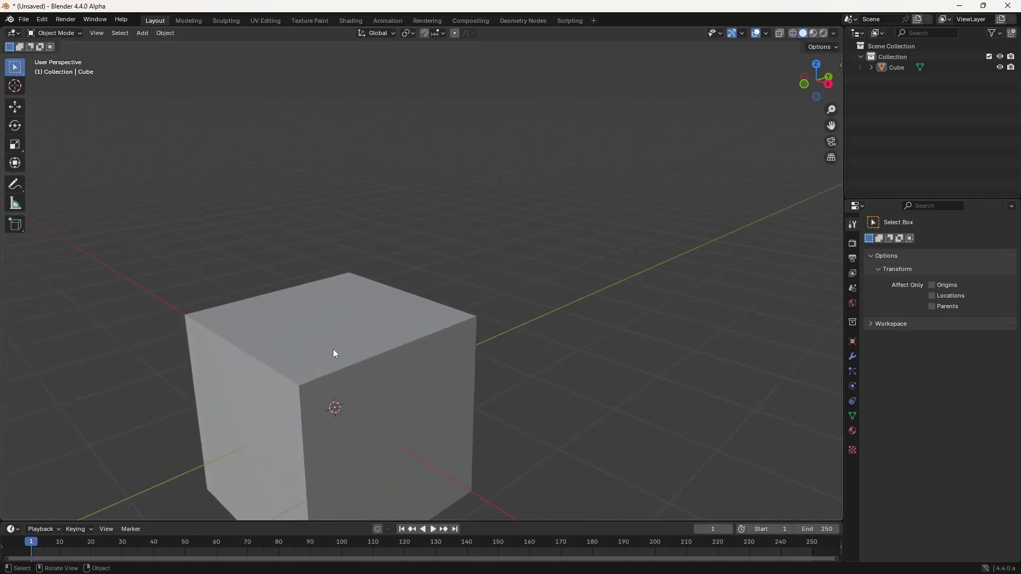
scroll(333, 349, "down", 7)
scroll(333, 348, "up", 5)
scroll(333, 349, "down", 3)
scroll(333, 349, "up", 3)
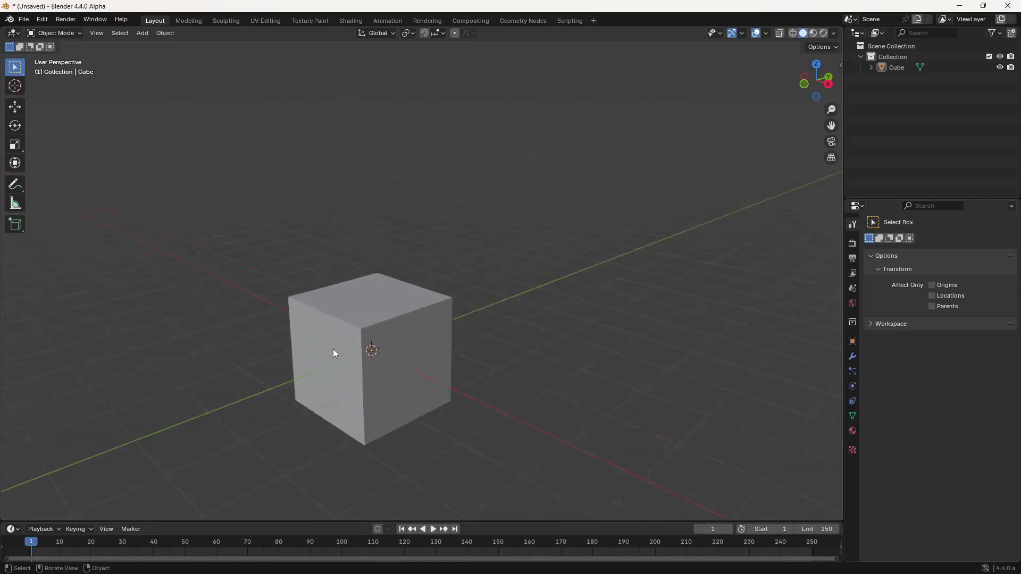
scroll(332, 351, "down", 3)
scroll(333, 351, "up", 4)
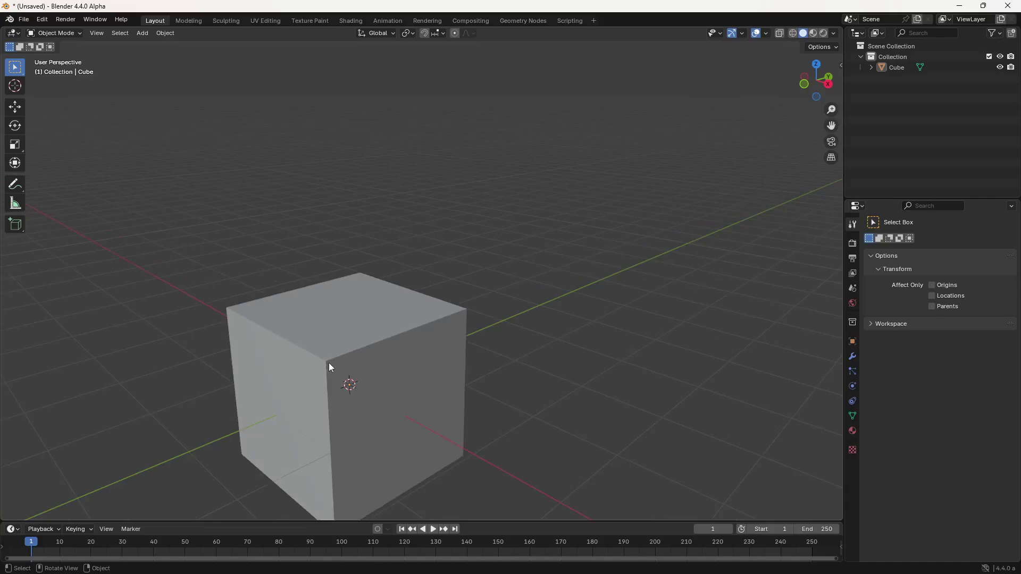
middle_click_drag(339, 362, 426, 312)
scroll(324, 316, "down", 3)
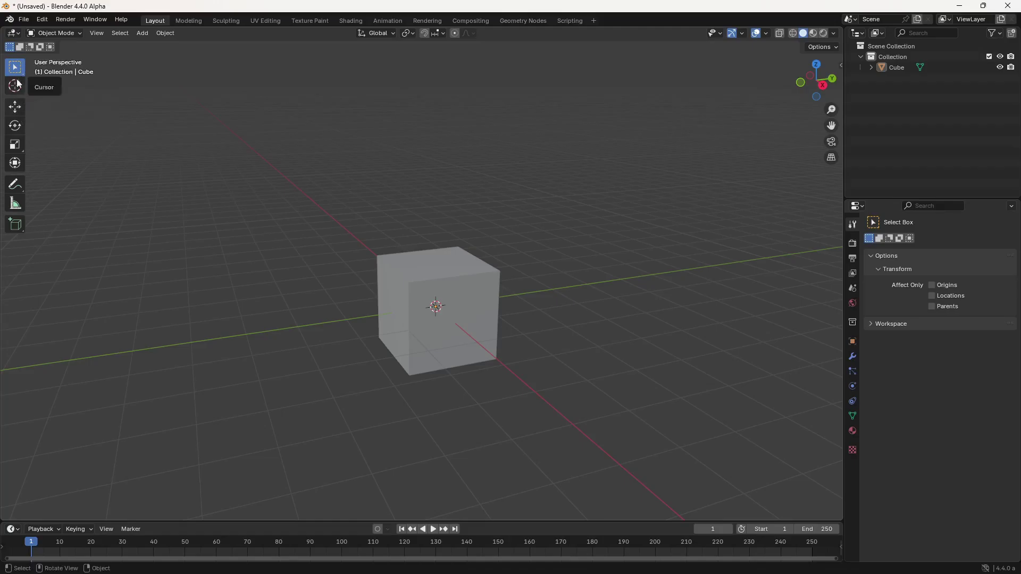
Hide and restore the 3D viewport's toolbar twice
key("t")
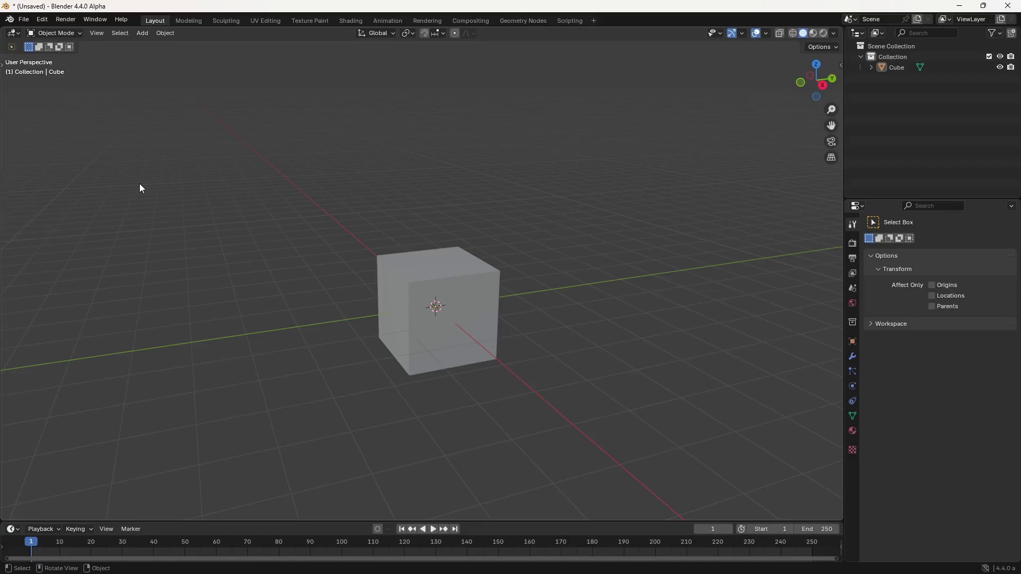
key("t")
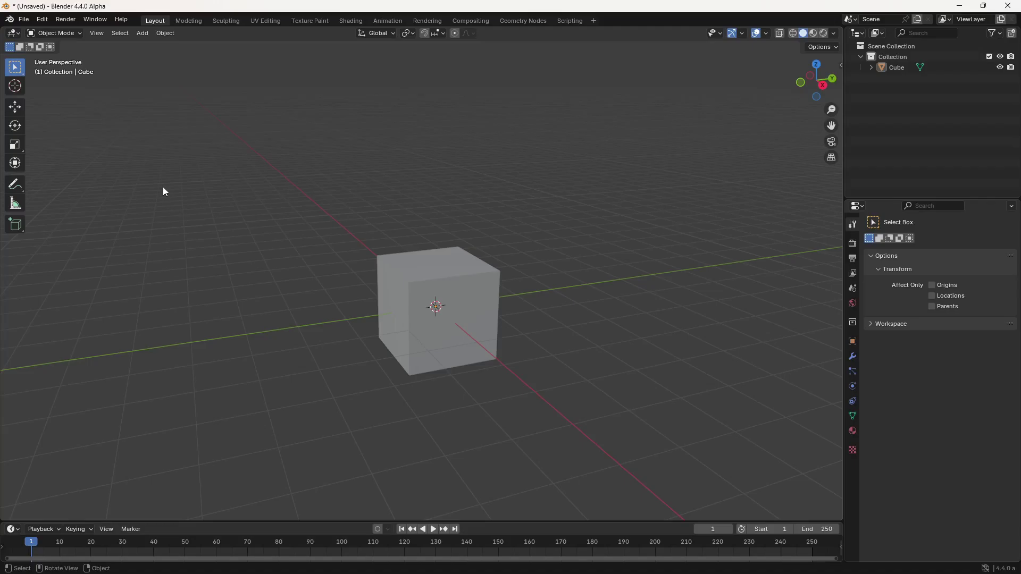
key("t")
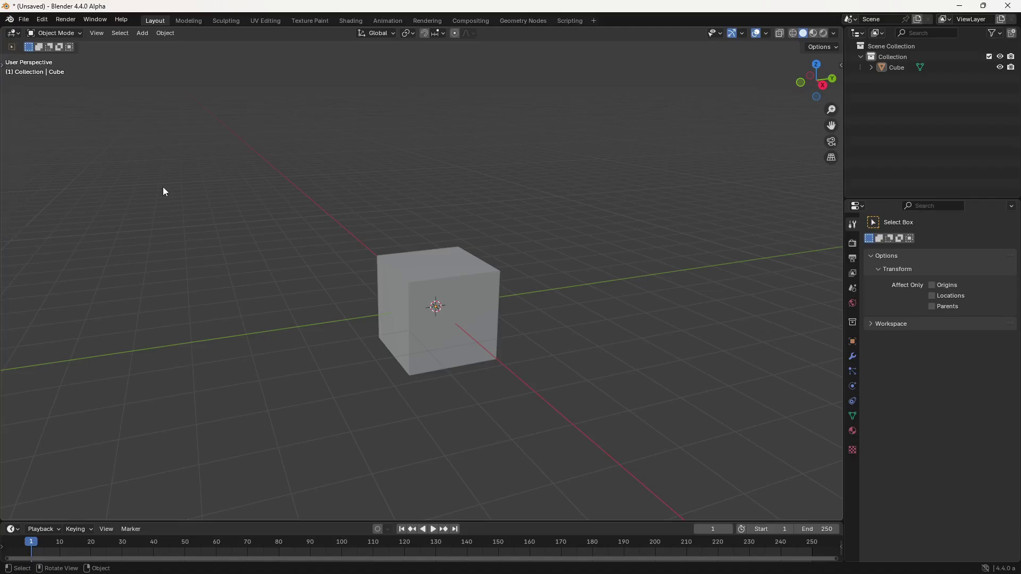
key("t")
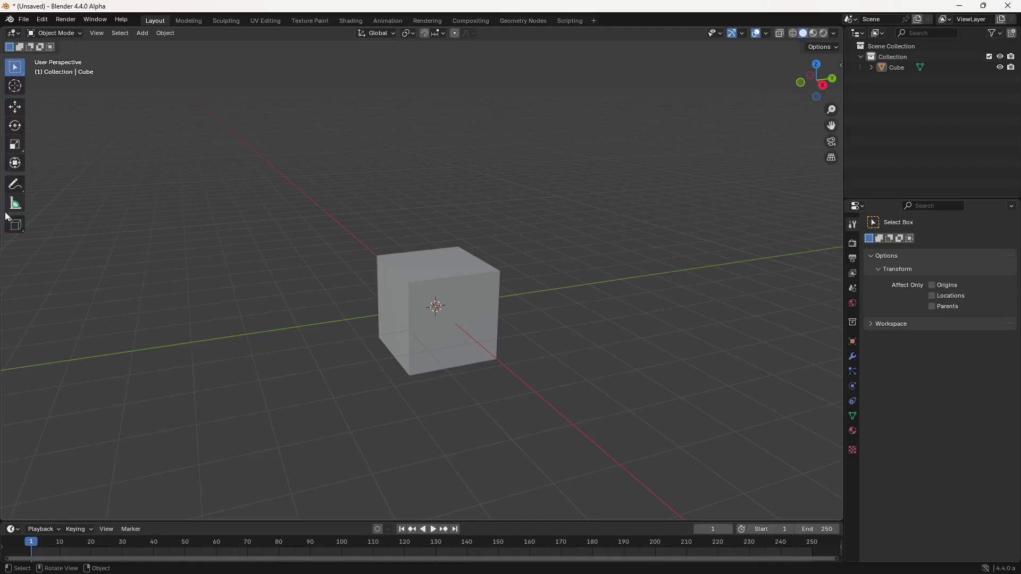
Select the cube with the Move tool and shift it in the negative X direction, in the positive Y direction, and upward along Z
left_click(16, 110)
left_click(435, 282)
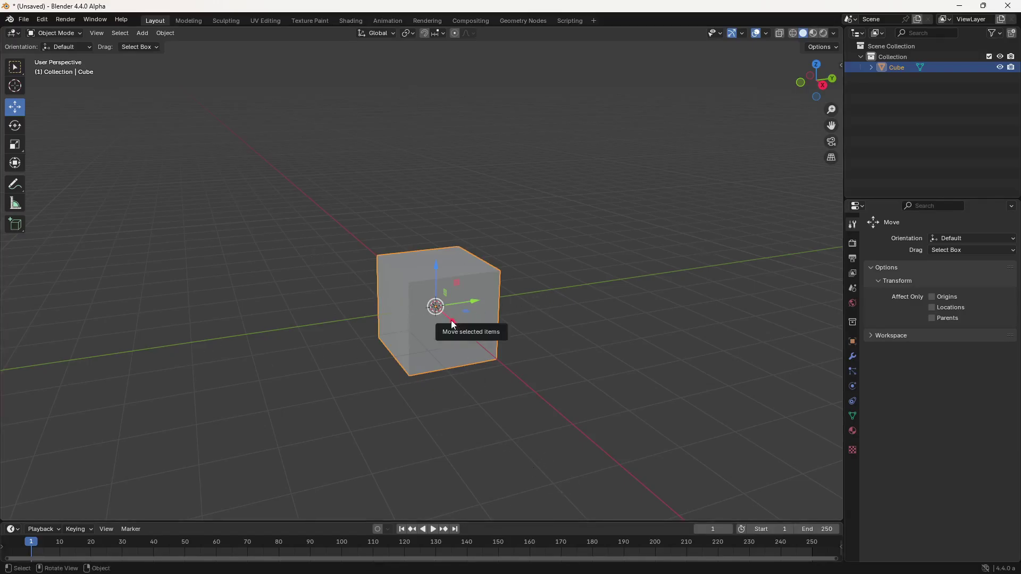
left_click_drag(453, 324, 388, 372)
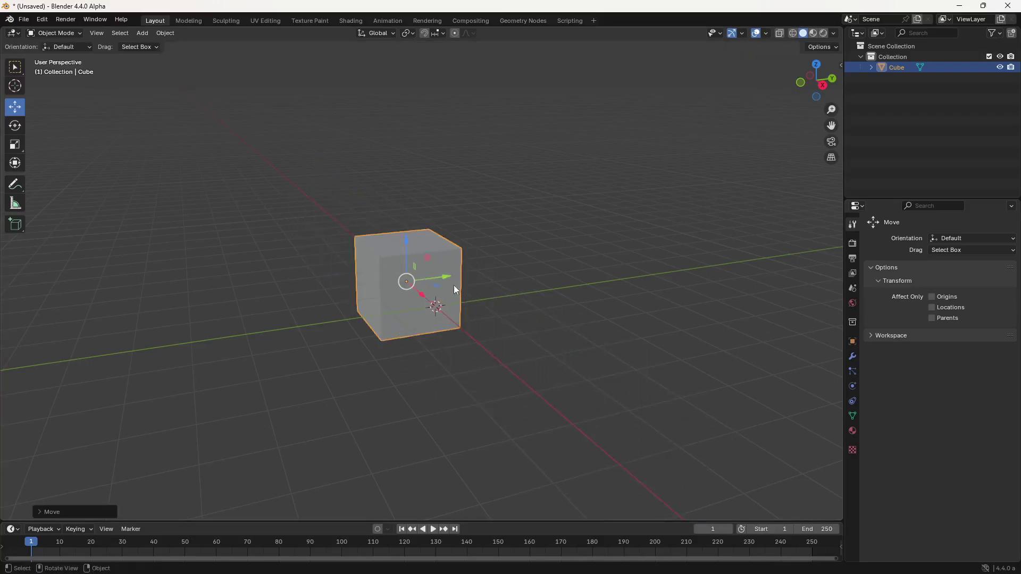
left_click_drag(455, 285, 572, 257)
left_click_drag(473, 237, 500, 207)
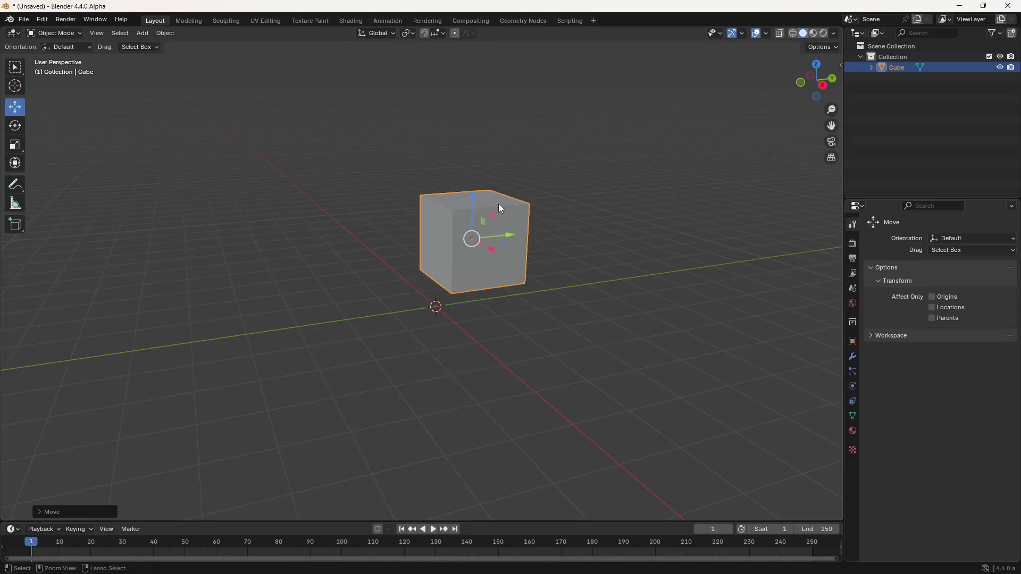
Undo the cube's moves and its selection so it sits back at the 3D cursor
key("ctrl+z")
key("ctrl+z")
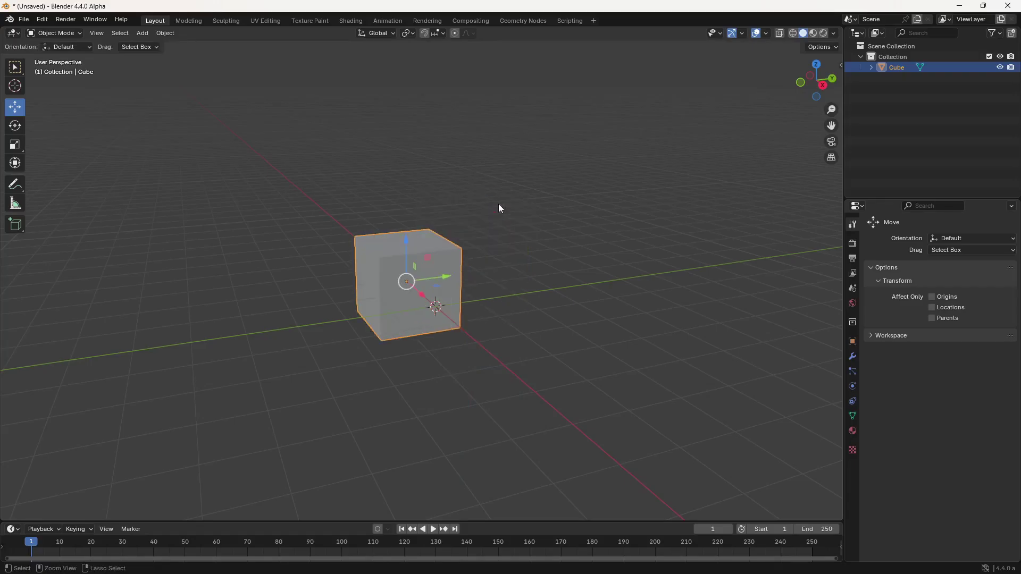
key("ctrl+z")
key("ctrl+z")
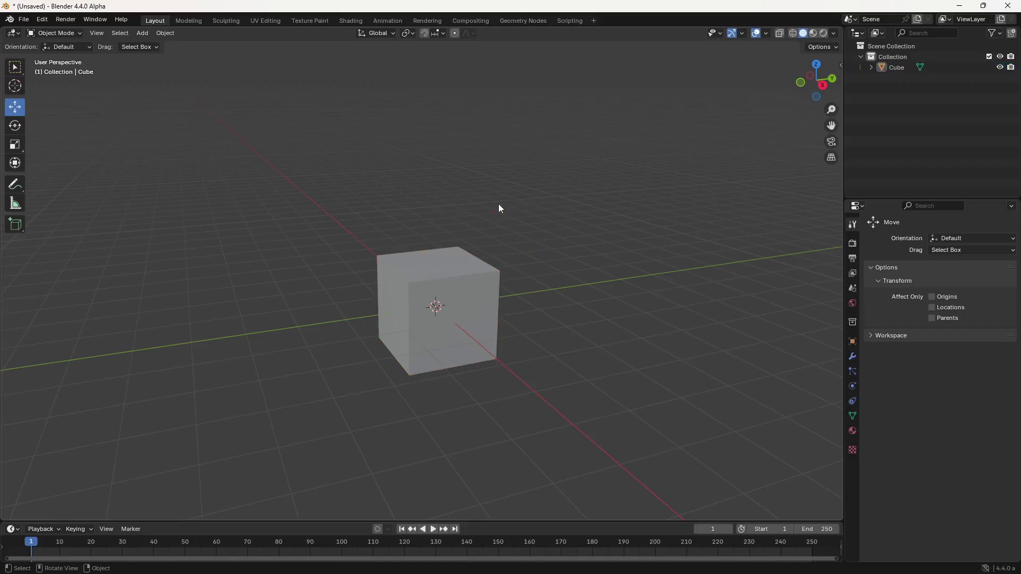
Select the cube with the Rotate tool, try rotating it freely, and undo the rotations
left_click(16, 127)
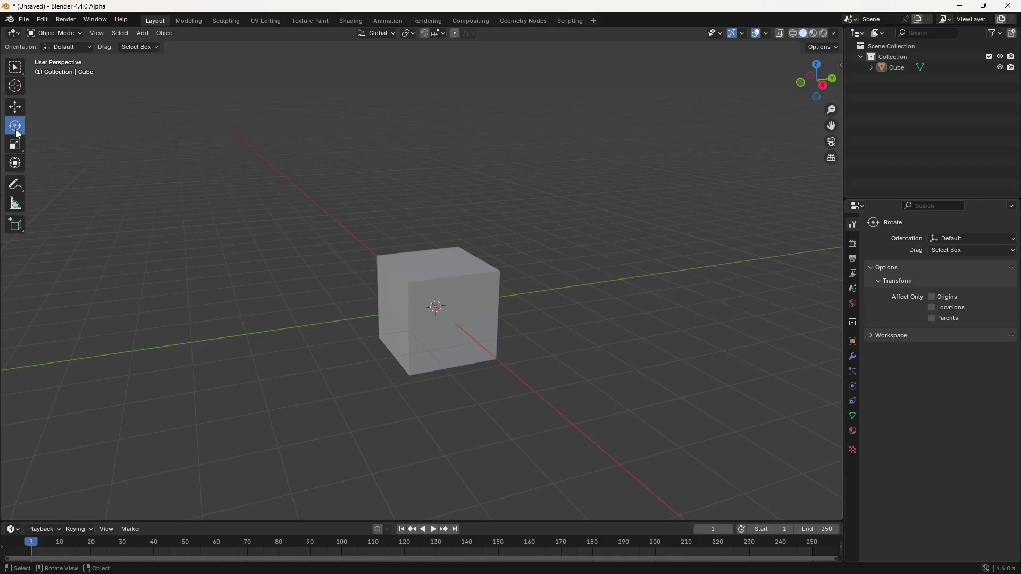
left_click(445, 273)
left_click_drag(423, 272, 385, 290)
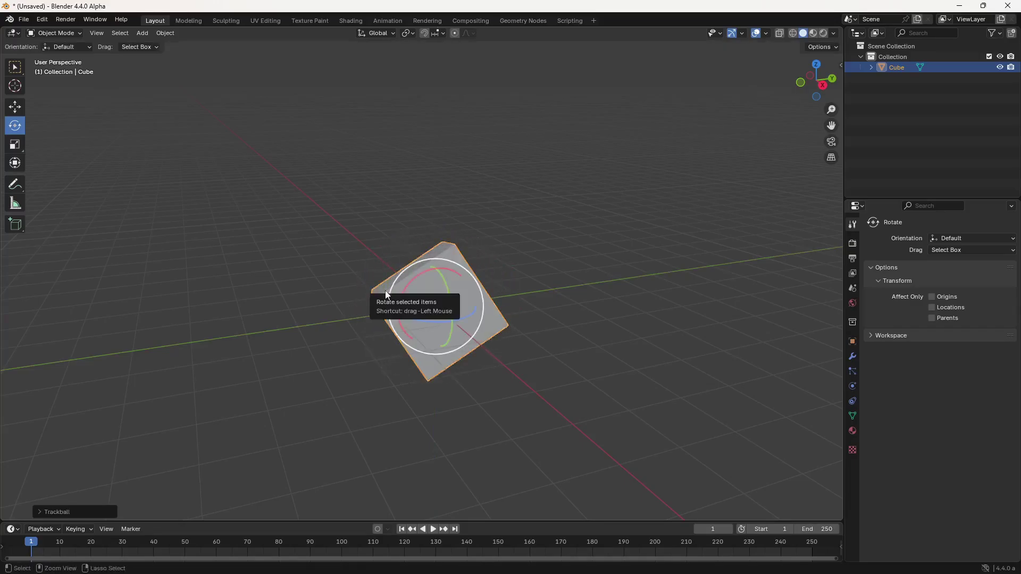
key("ctrl+z")
key("ctrl+z")
key("ctrl+z")
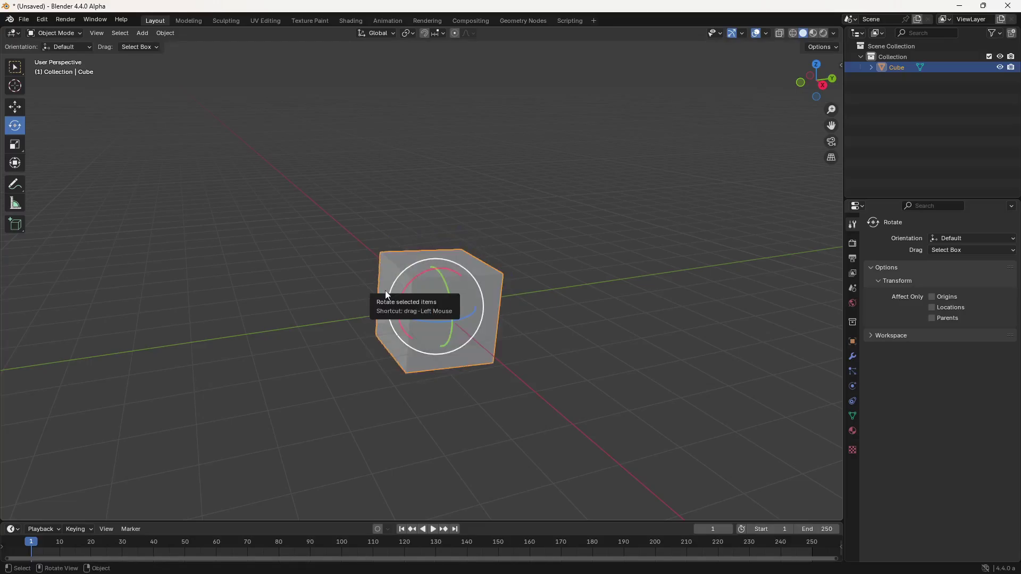
key("ctrl+z")
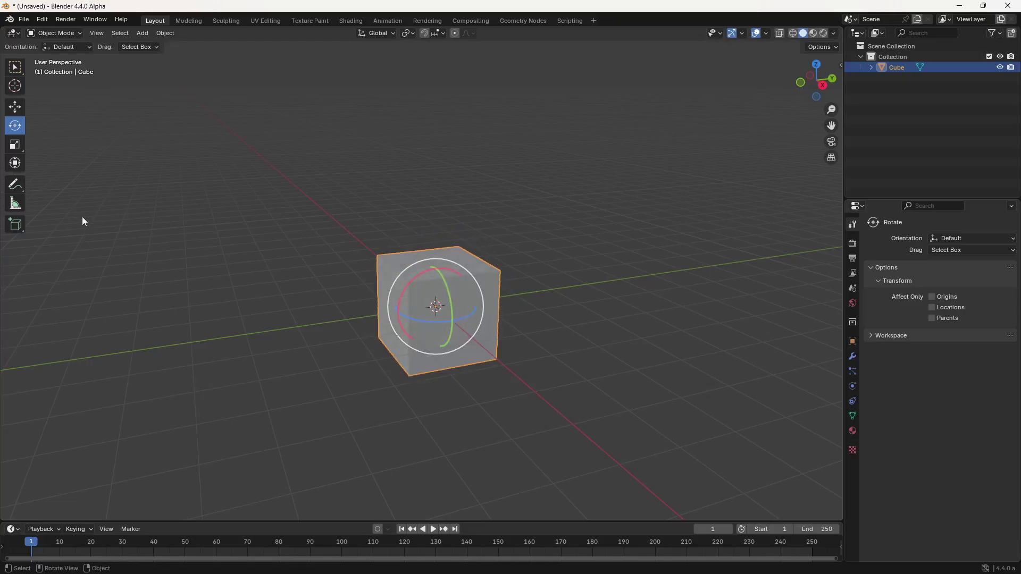
Try scaling the cube along Y, X and Z and then uniformly with the Scale tool, undoing the changes
left_click(15, 146)
left_click_drag(473, 300, 612, 273)
left_click_drag(453, 322, 510, 336)
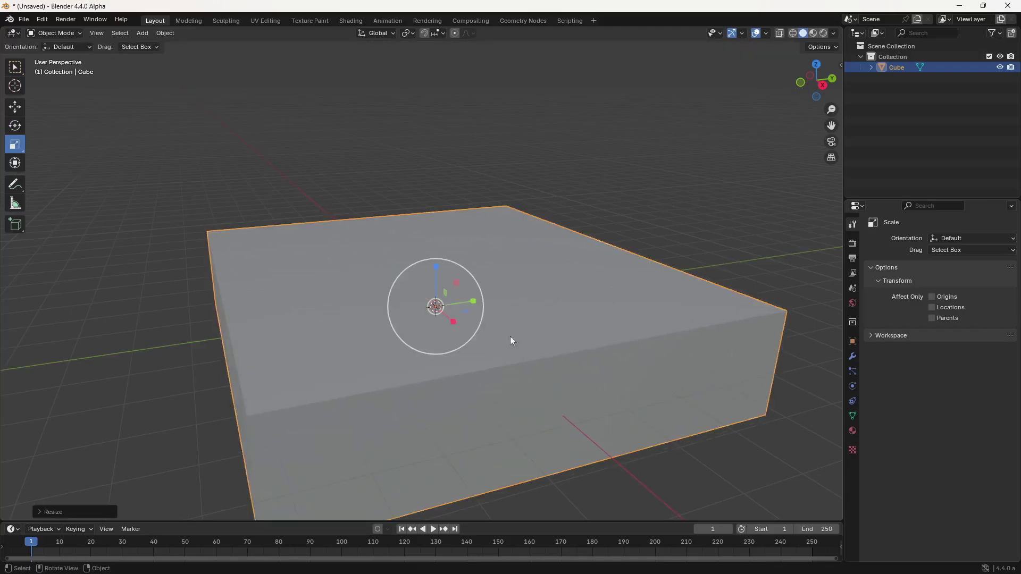
left_click_drag(435, 272, 439, 306)
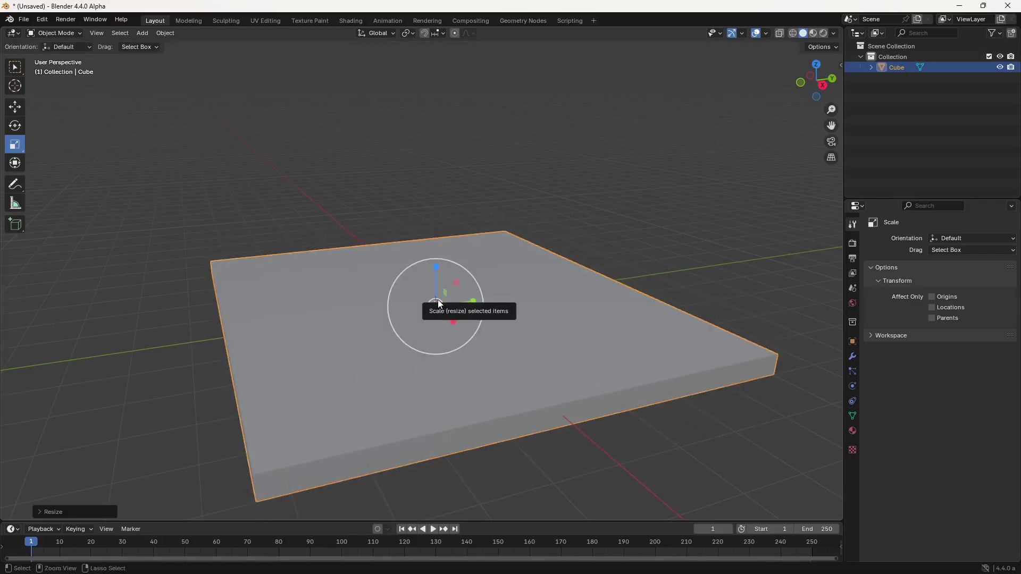
key("ctrl+z")
key("ctrl+z")
key("ctrl+z")
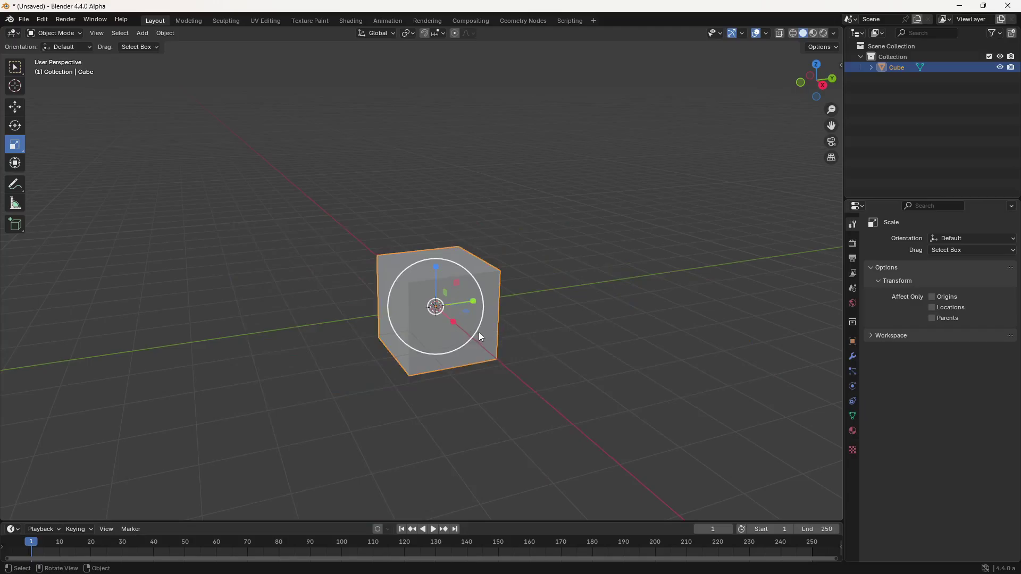
left_click_drag(477, 331, 559, 366)
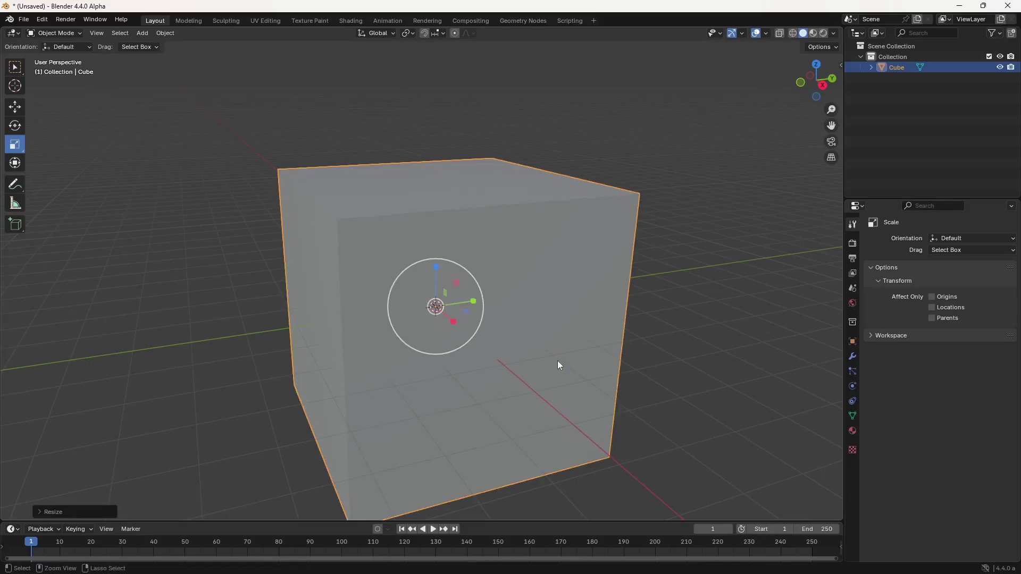
key("ctrl+z")
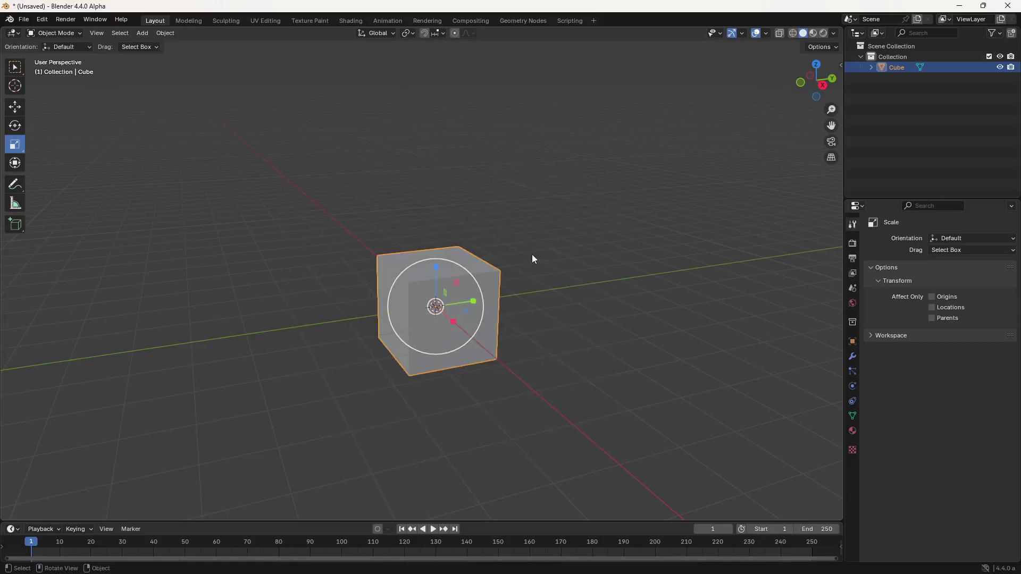
Switch to the Move tool, try grabbing the cube freely and along the global X, Y and Z axes, and cancel
left_click(14, 107)
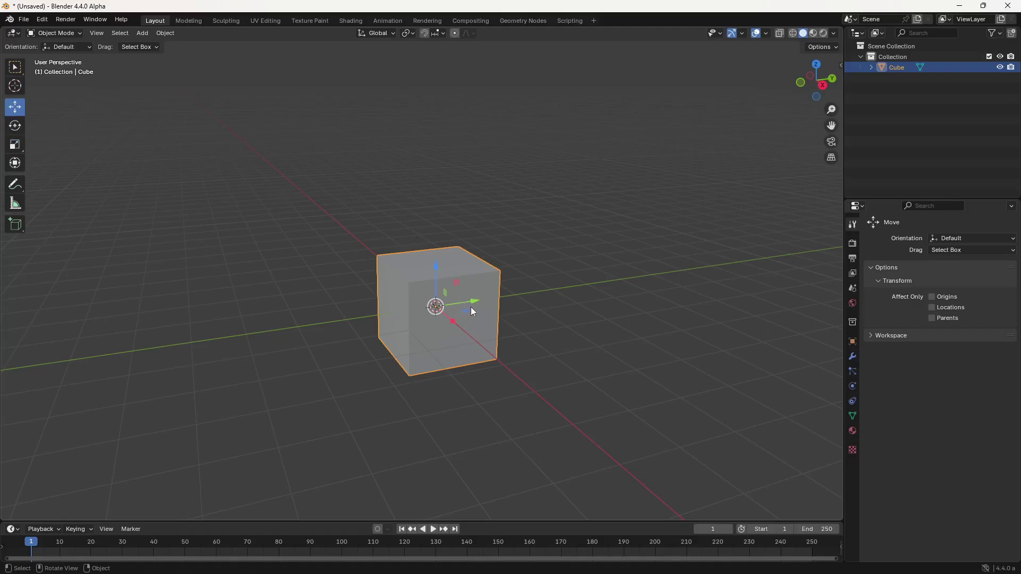
key("g")
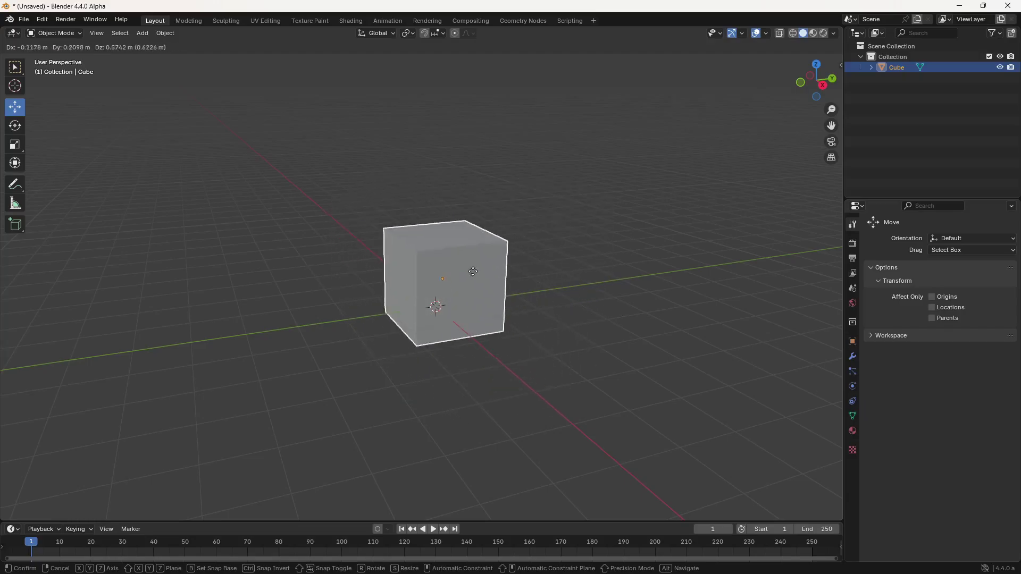
key("x")
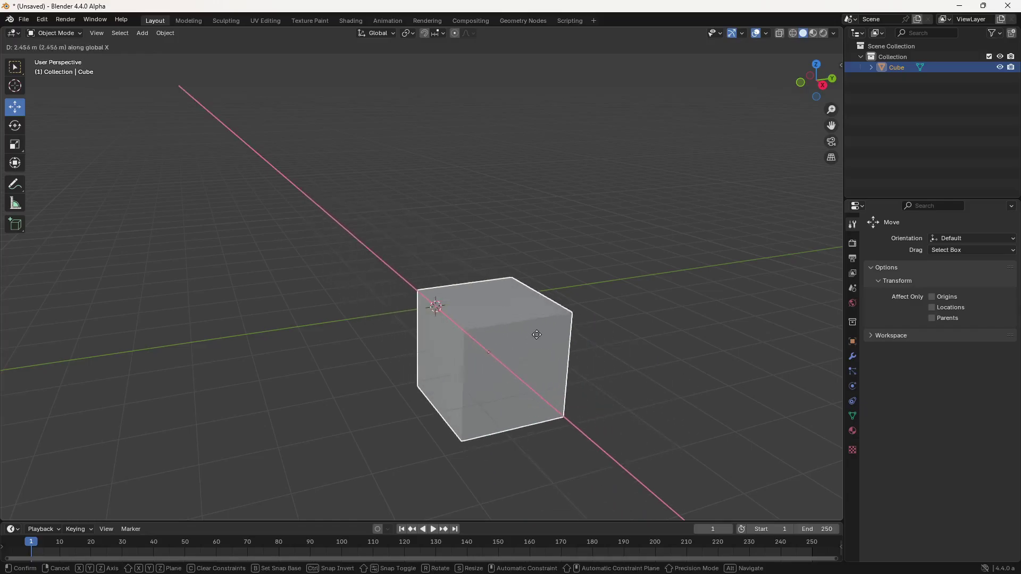
key("y")
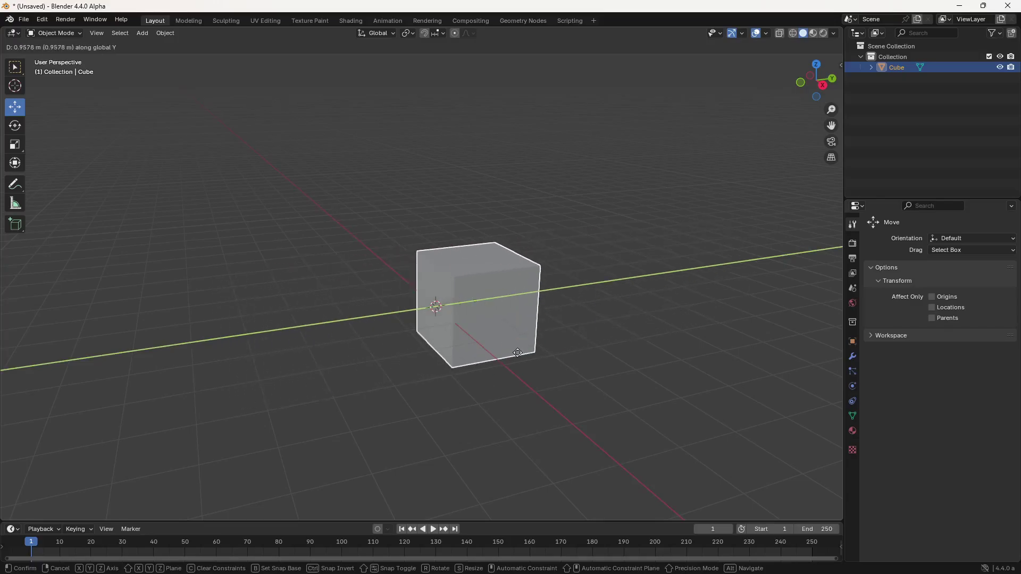
key("z")
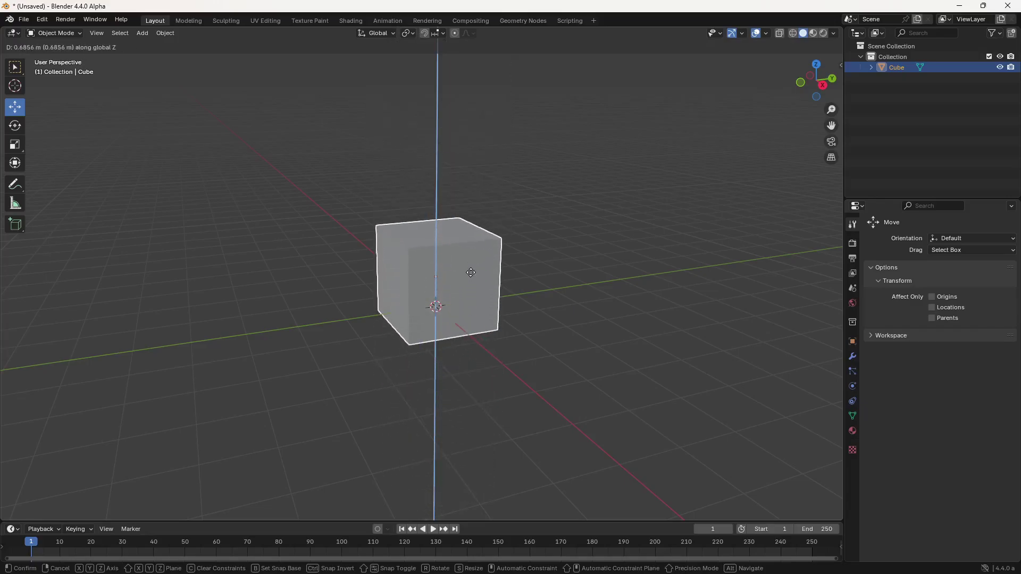
right_click(470, 273)
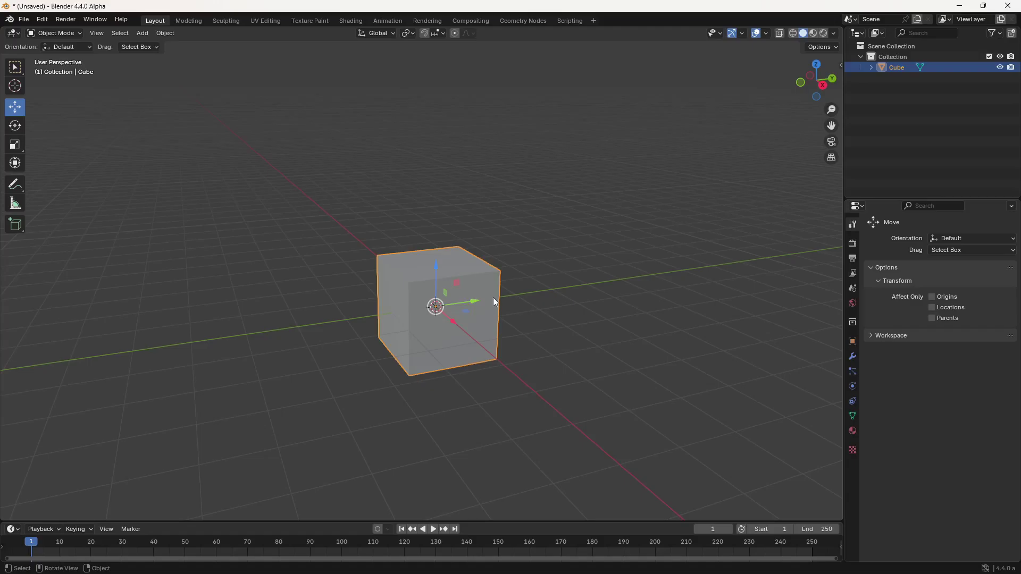
Try rotating the cube freely and around the global Y axis, and cancel the rotation
key("g")
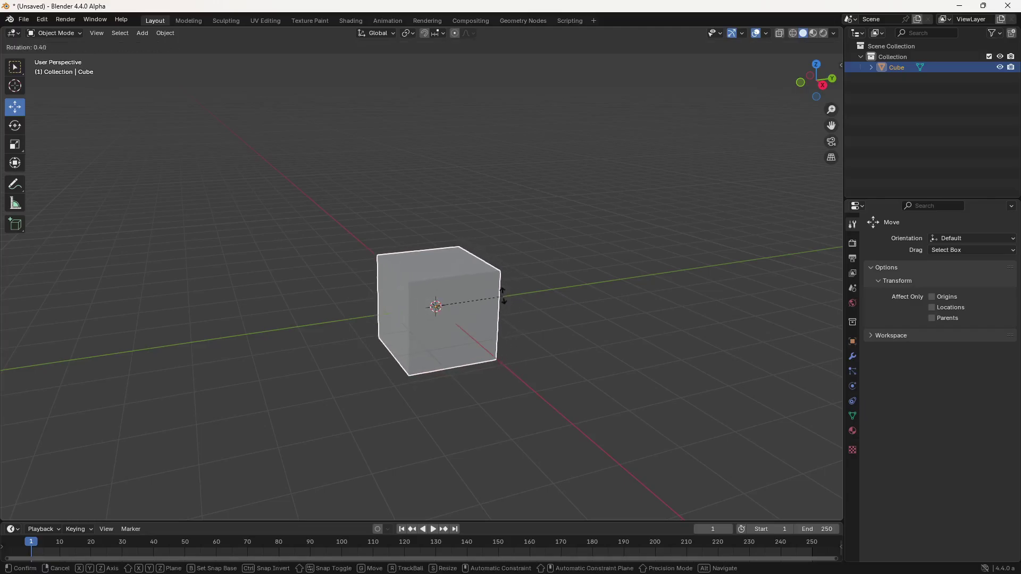
key("r")
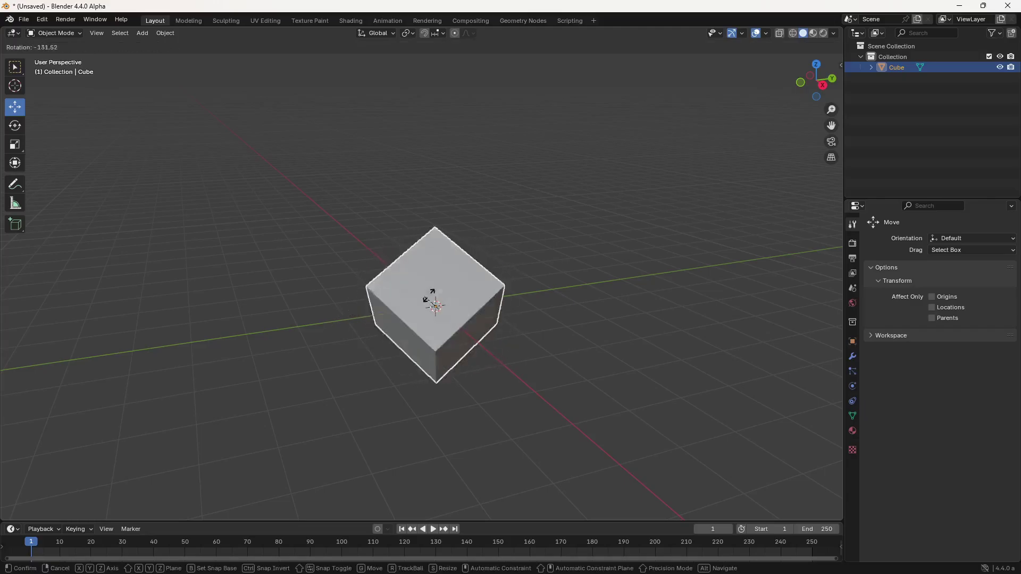
key("y")
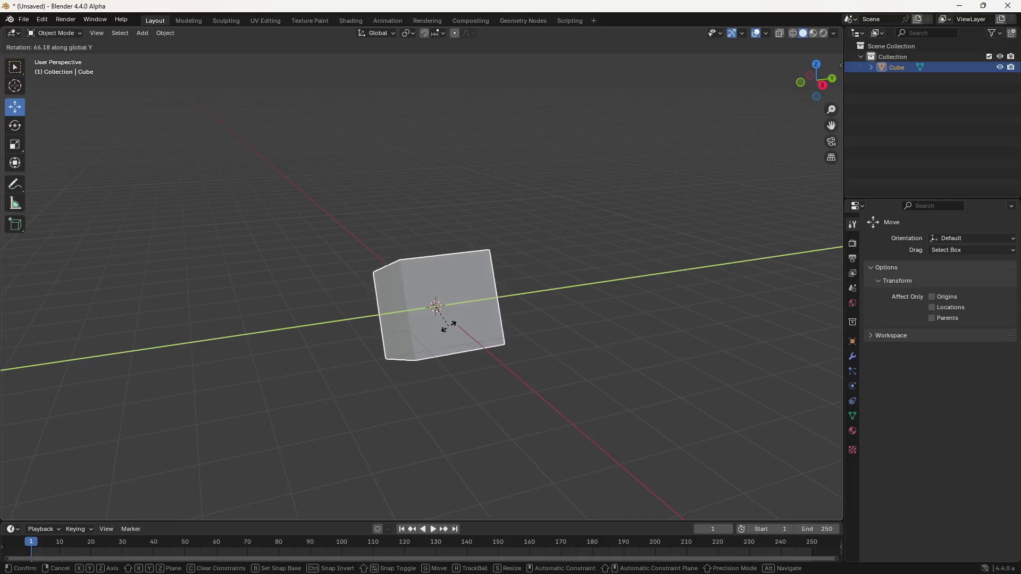
key("Escape")
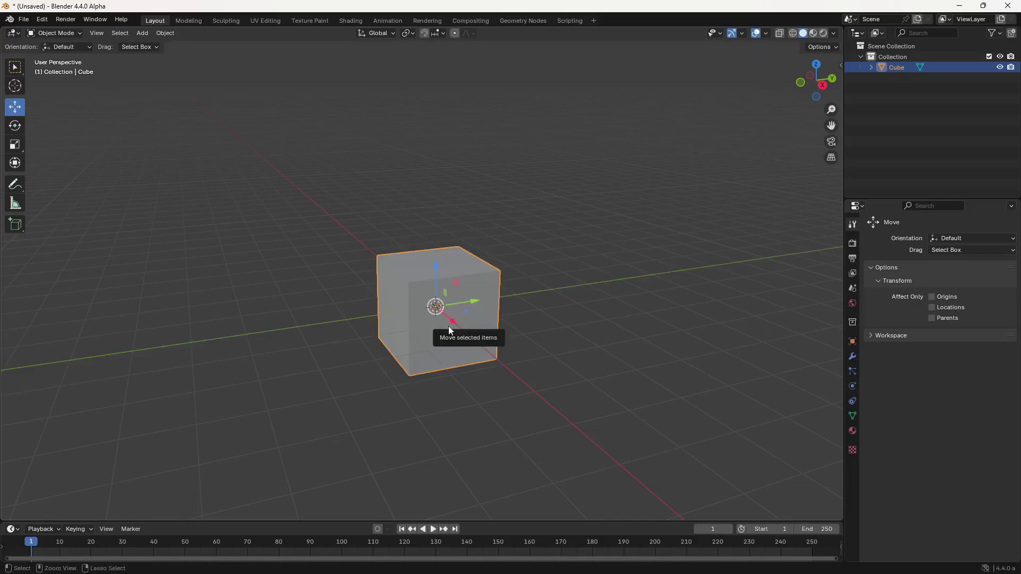
Open the file save dialog at the Desktop folder and close it without saving
key("ctrl+s")
left_click(272, 207)
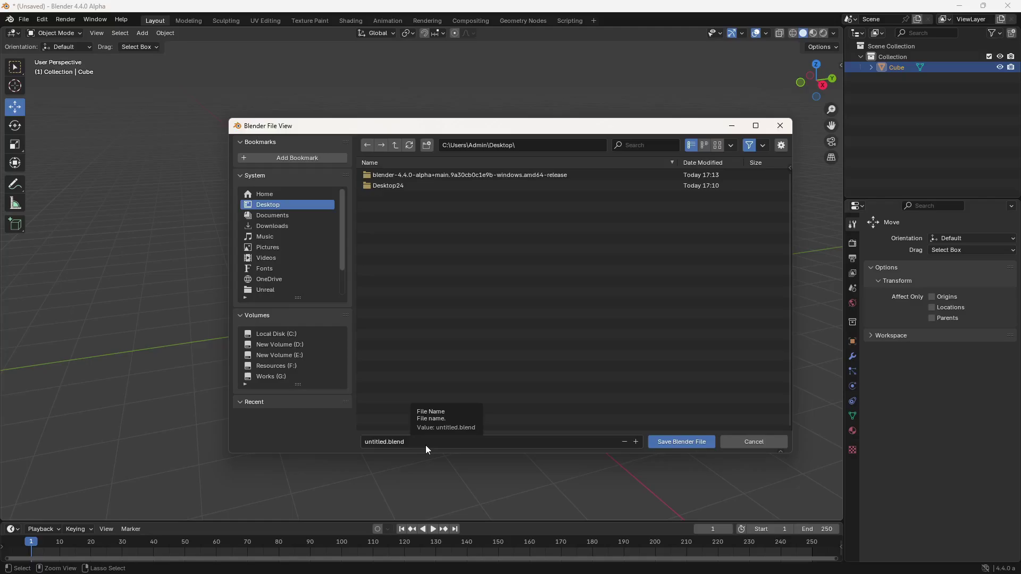
key("Escape")
Deselect the cube, add a camera, and move it away from the cube in the negative Y direction
left_click(543, 260)
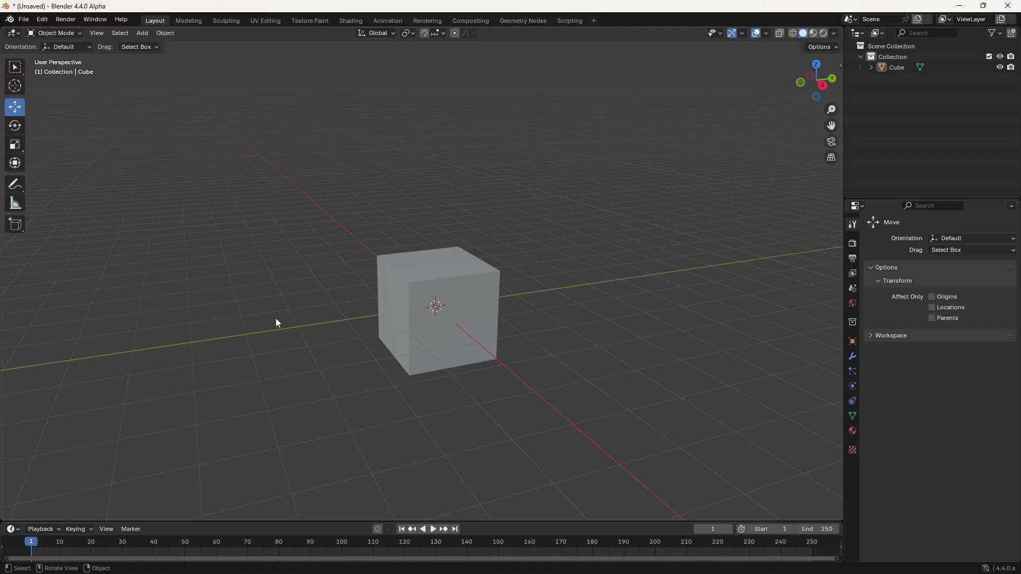
key("shift+a")
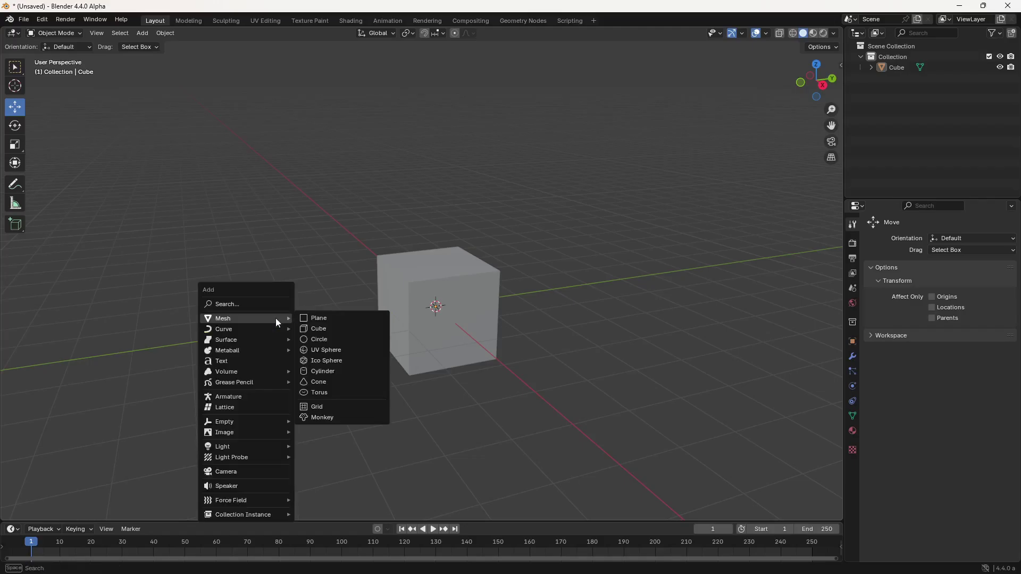
left_click(267, 472)
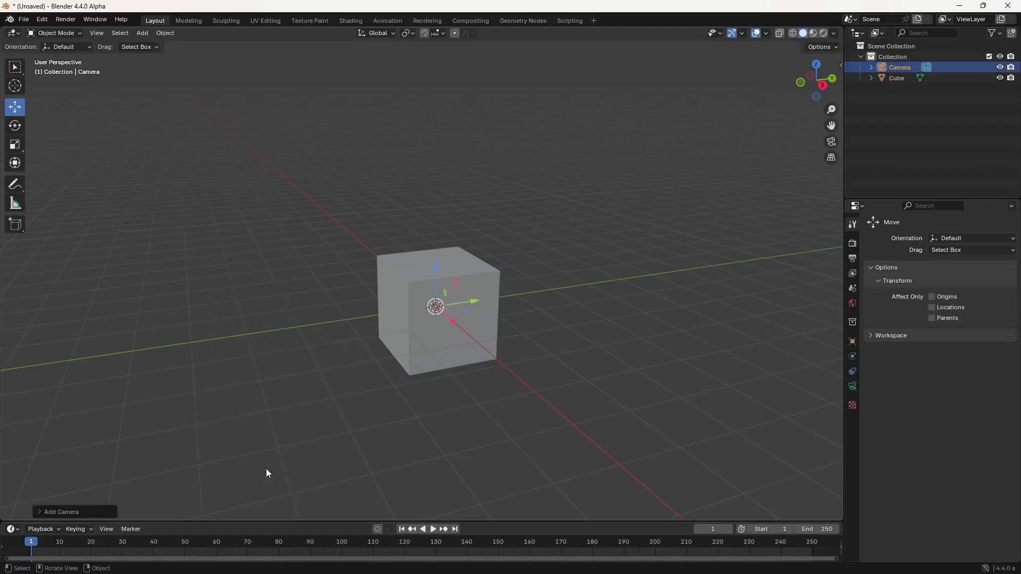
left_click_drag(470, 299, 216, 271)
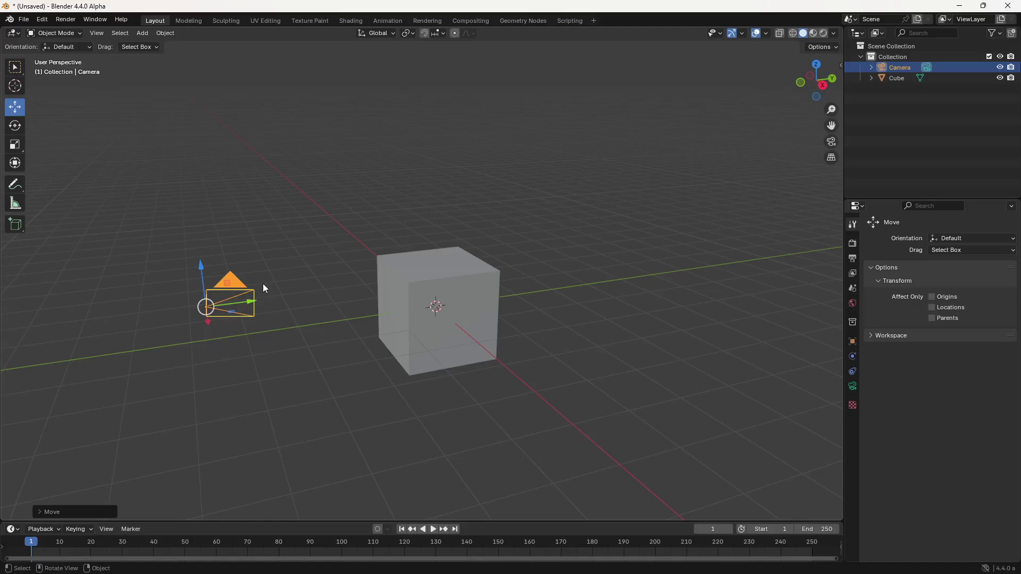
Check the camera's view, then reposition the camera in front of the cube and look through it again
key("KP_0")
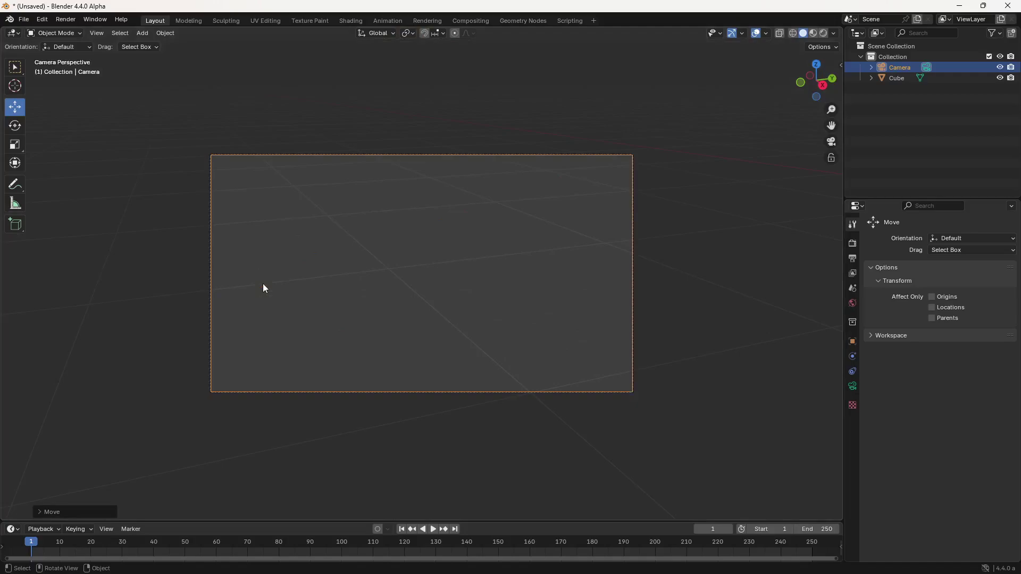
key("KP_0")
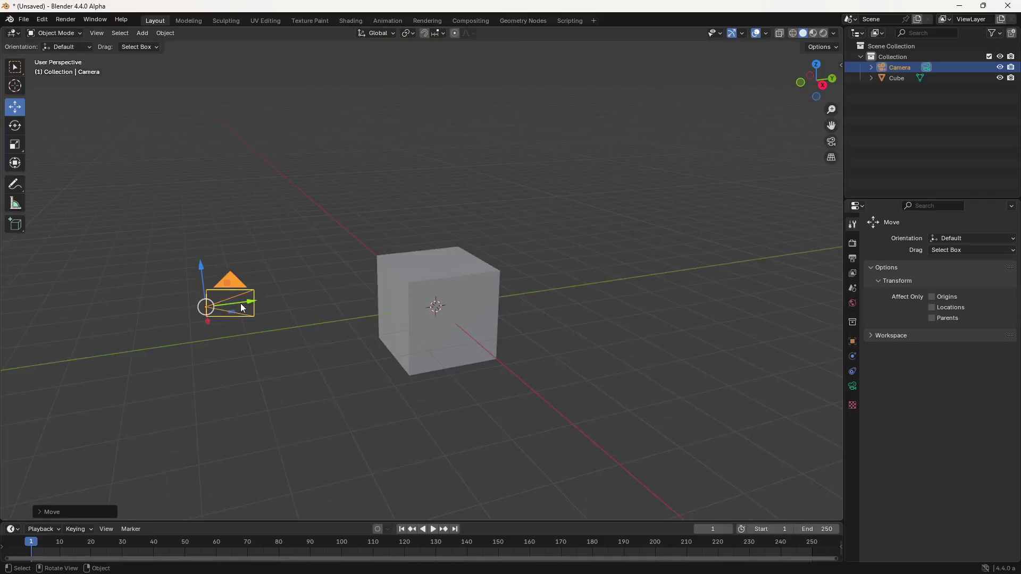
left_click_drag(243, 309, 576, 440)
scroll(575, 439, "up", 4)
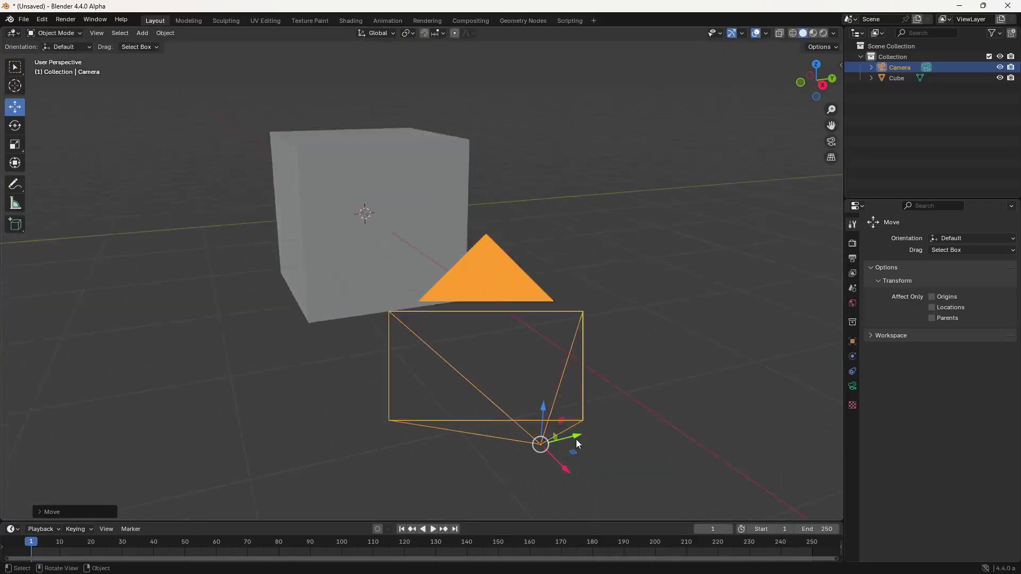
key("KP_0")
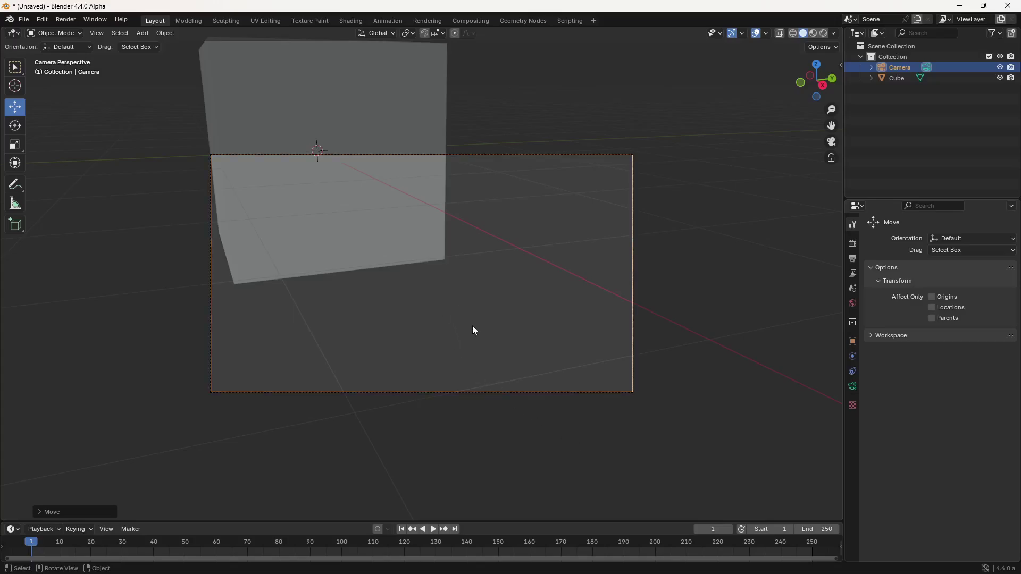
Deselect the camera and alternate between the user perspective and the camera view, ending in the camera view
middle_click_drag(473, 326, 472, 341)
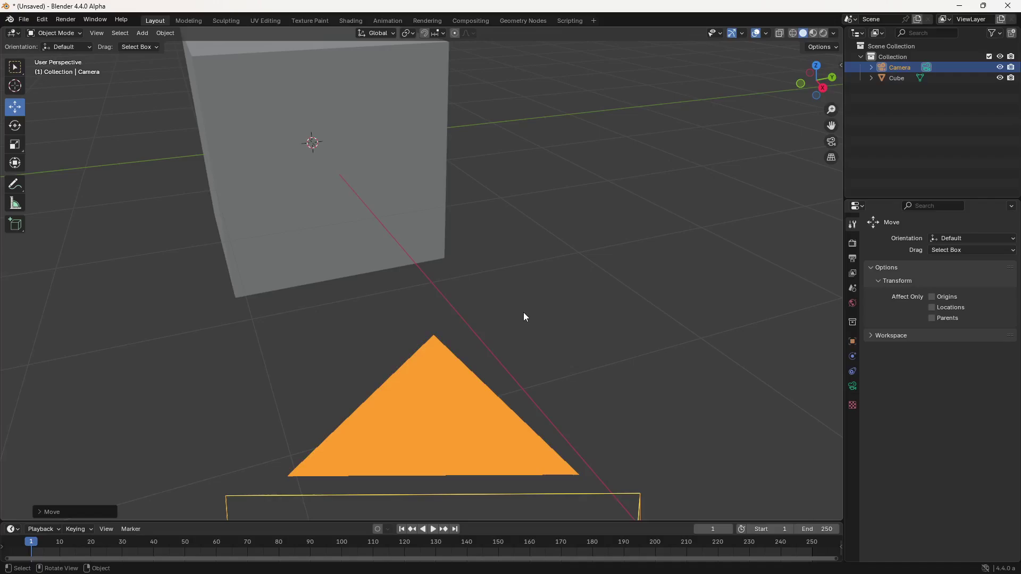
left_click(570, 299)
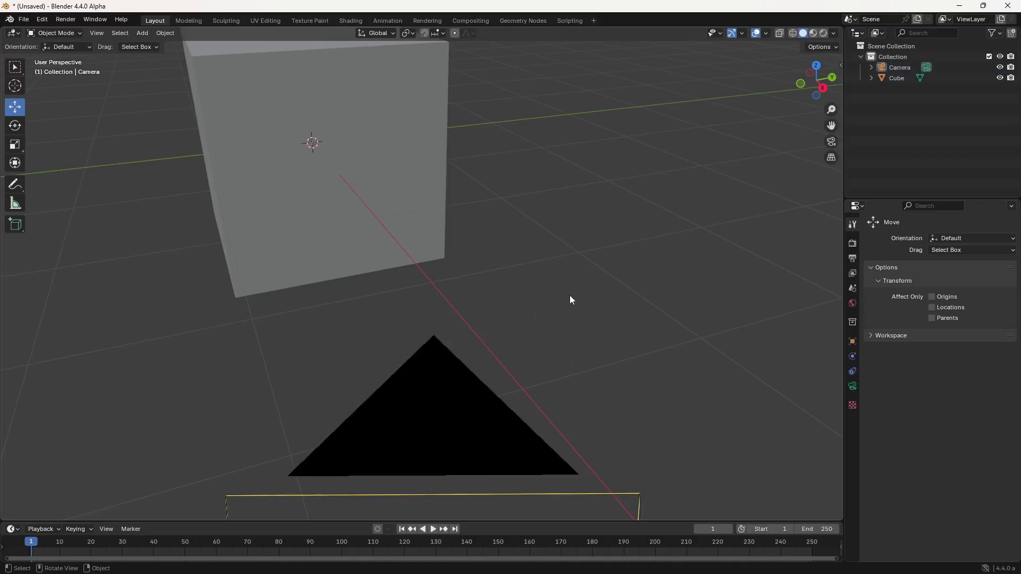
key("KP_0")
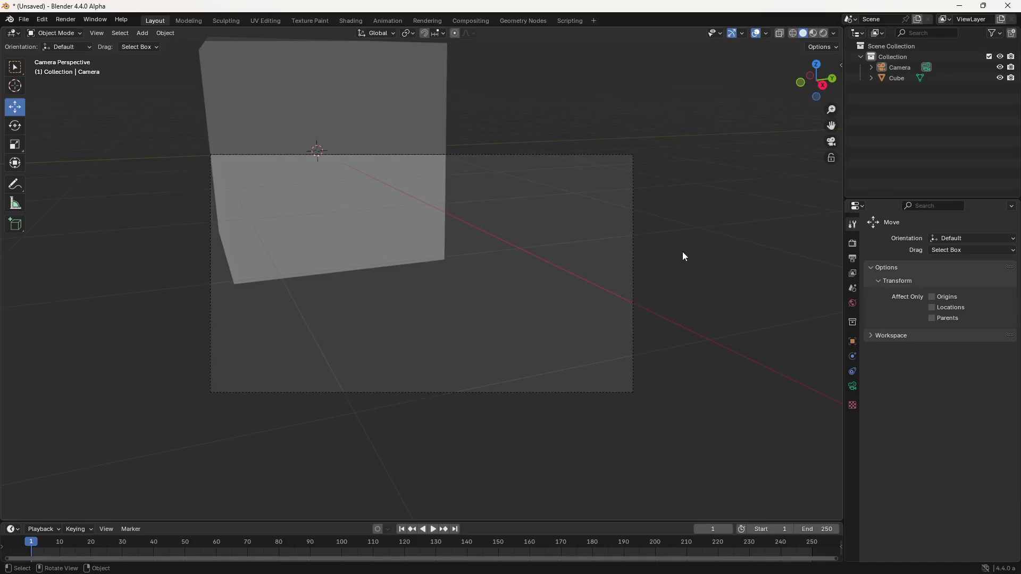
key("KP_0")
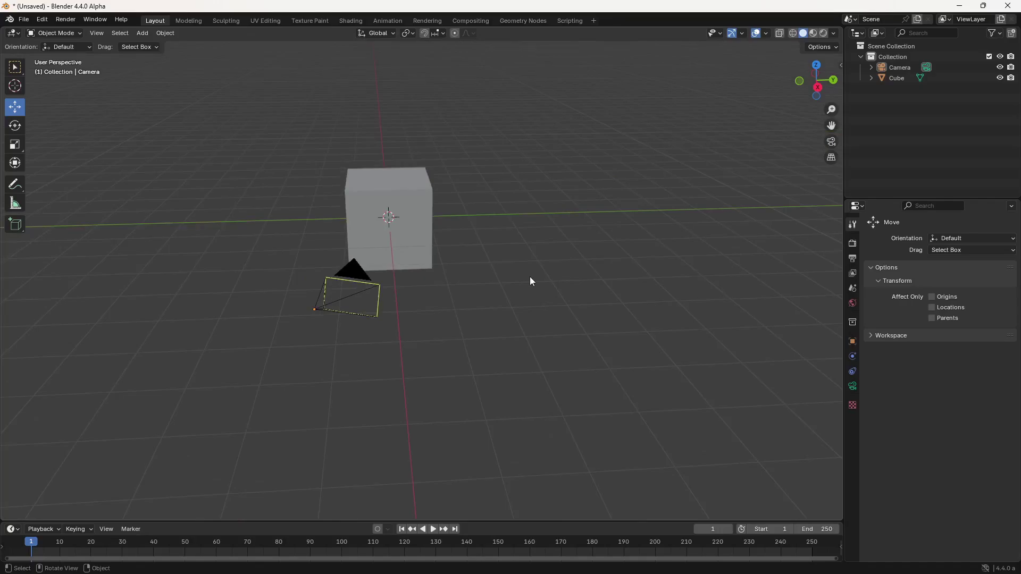
left_click(831, 143)
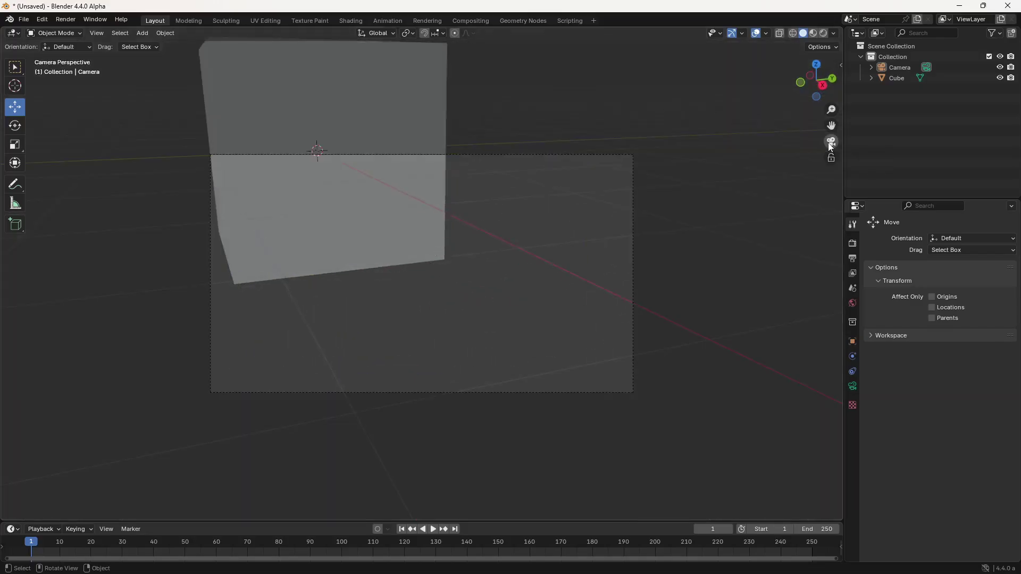
Show the 3D viewport's sidebar and look through its Tool and View settings
left_click(840, 65)
left_click(836, 93)
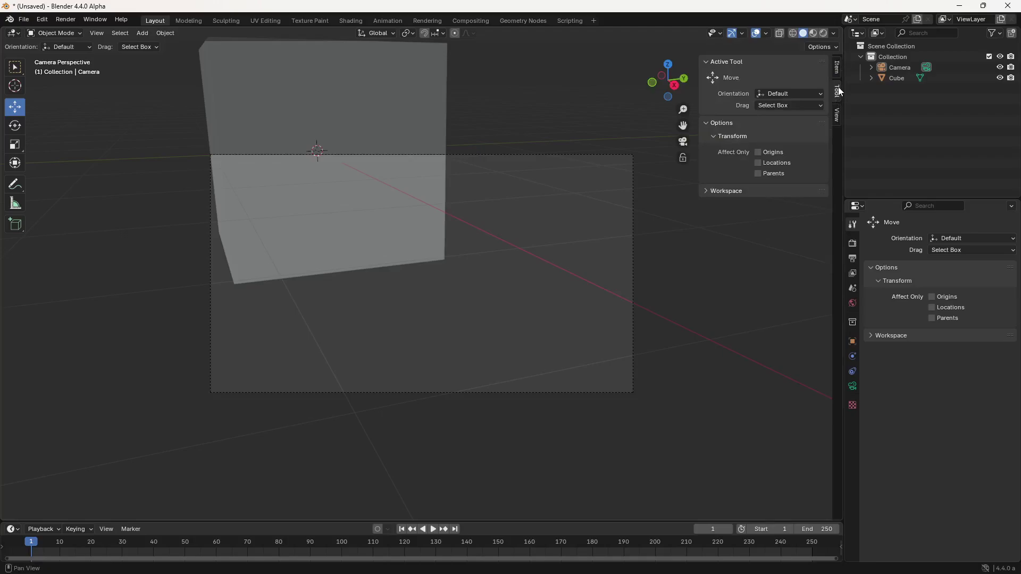
left_click(837, 118)
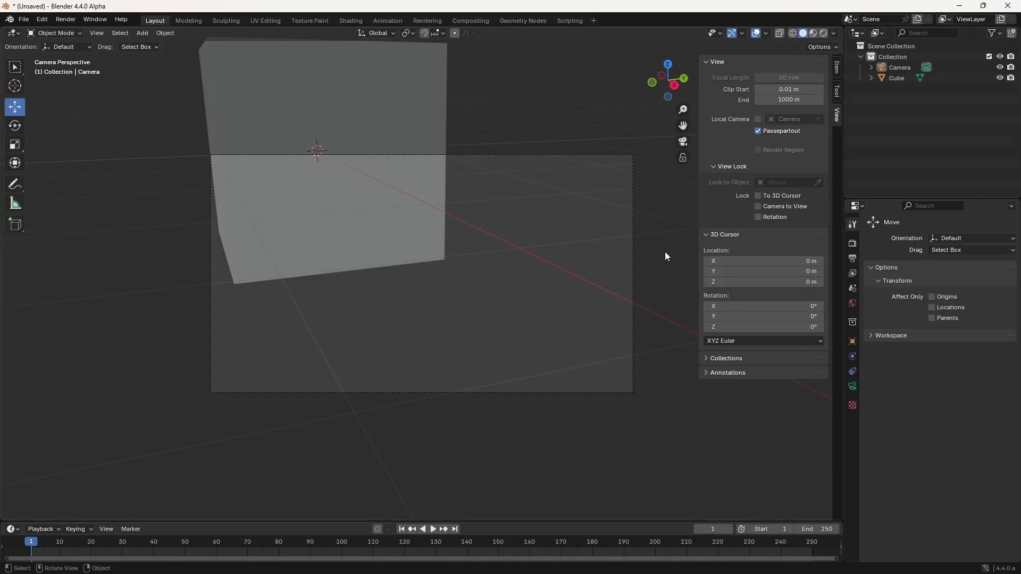
Toggle the viewport sidebar's visibility several times, ending with it hidden
key("n")
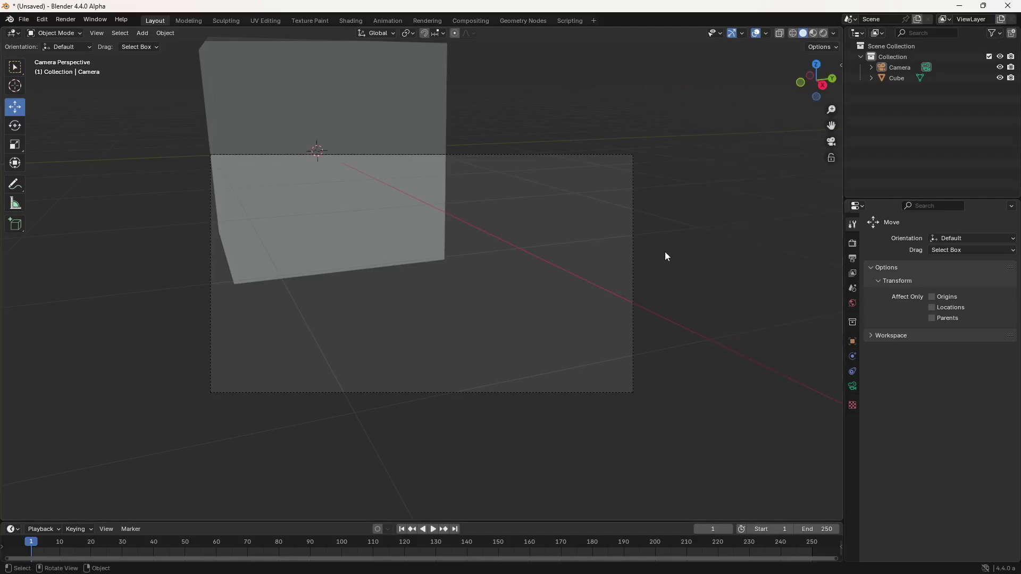
key("n")
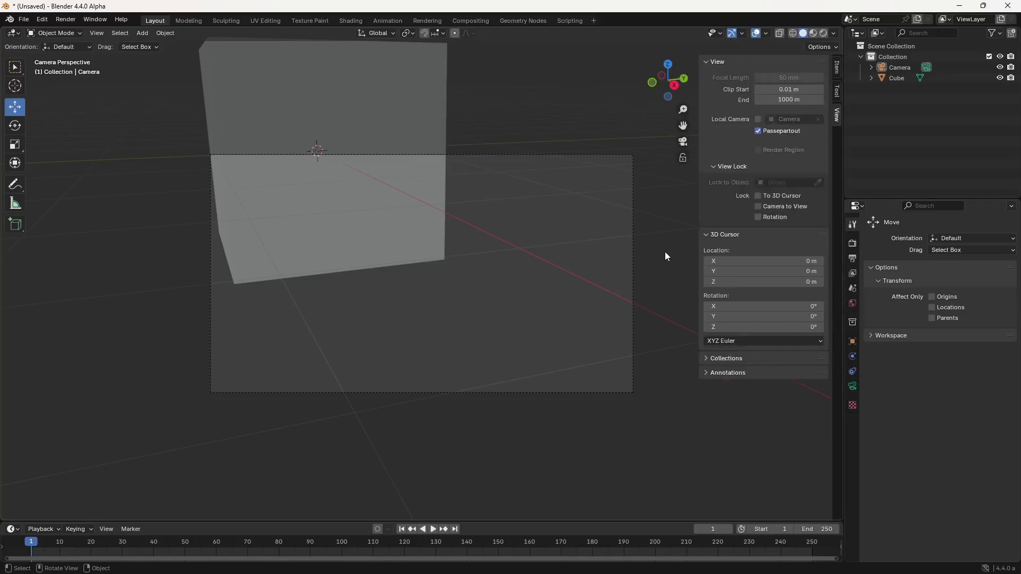
key("n")
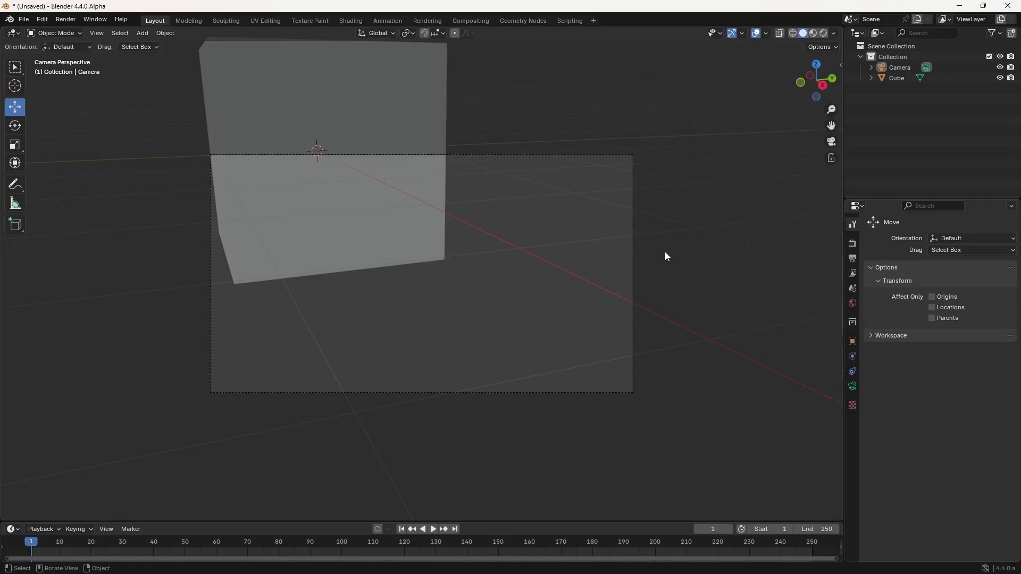
key("n")
key("n")
Leave the camera view and orbit around the cube and camera in user perspective
key("KP_0")
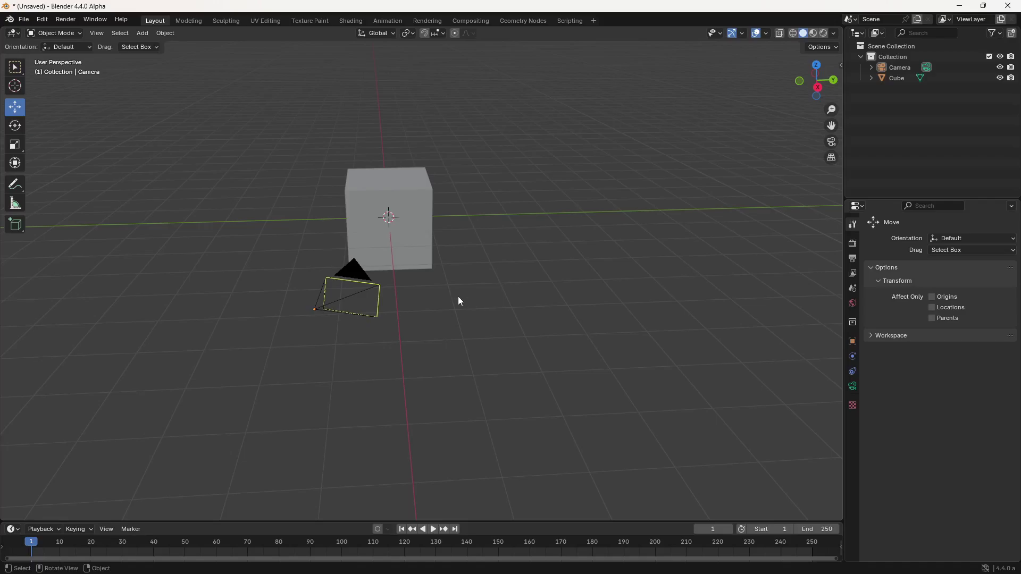
middle_click_drag(459, 299, 320, 344)
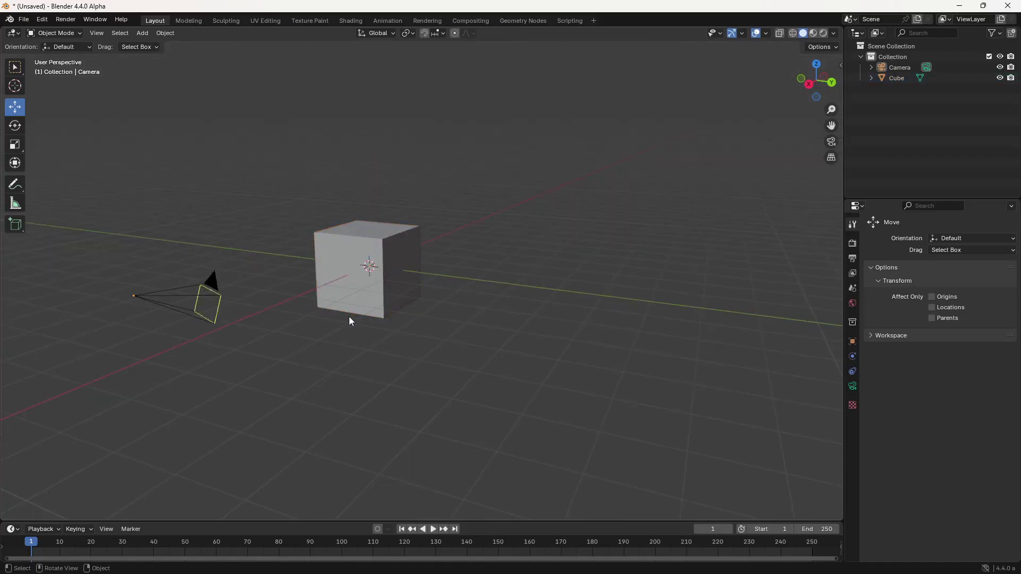
middle_click_drag(349, 317, 371, 367)
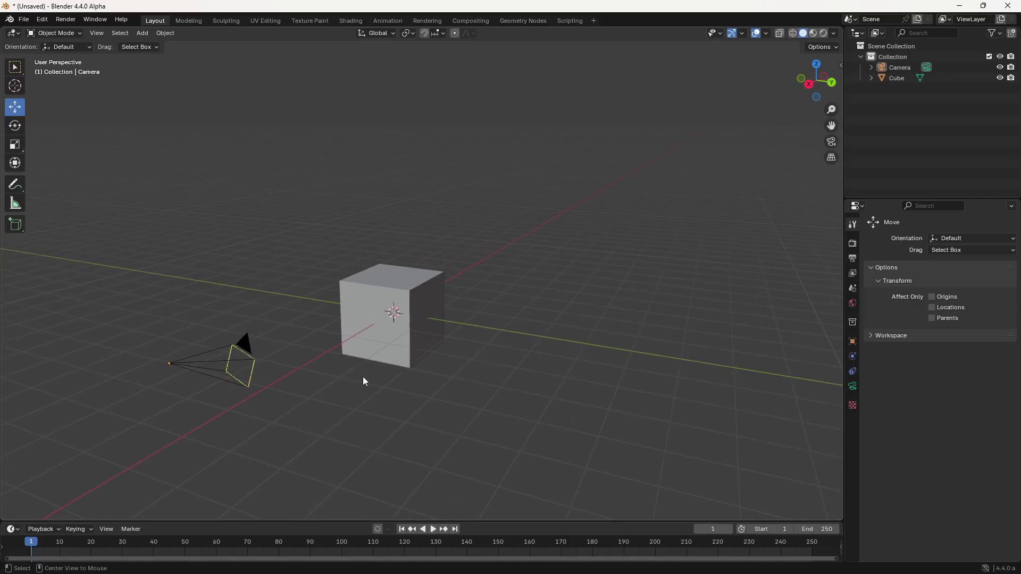
Snap the orbiting view to the front, right, top and back axis views, and return to user perspective
middle_click_drag(364, 380, 382, 381, "alt")
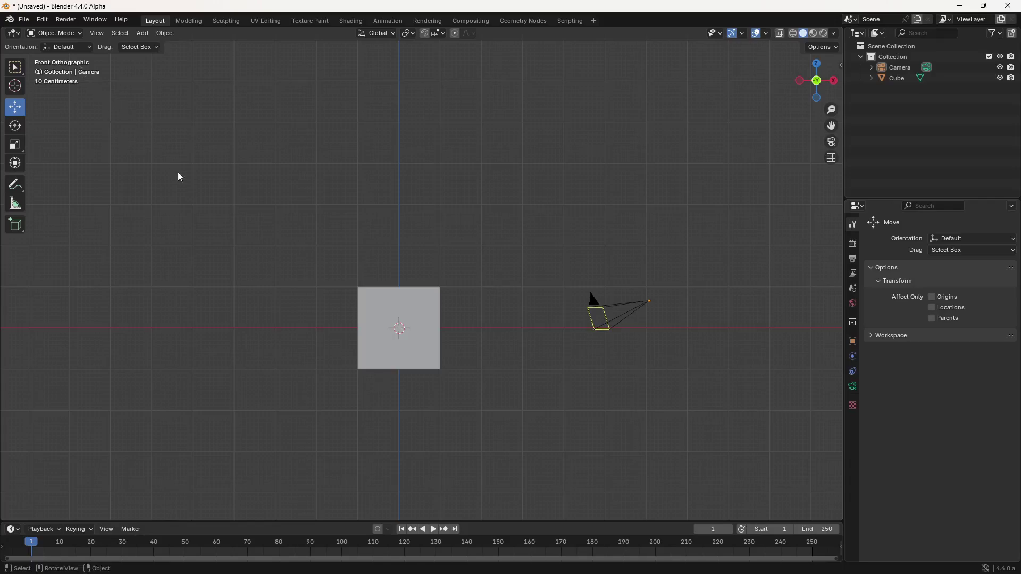
middle_click_drag(474, 382, 453, 388, "alt")
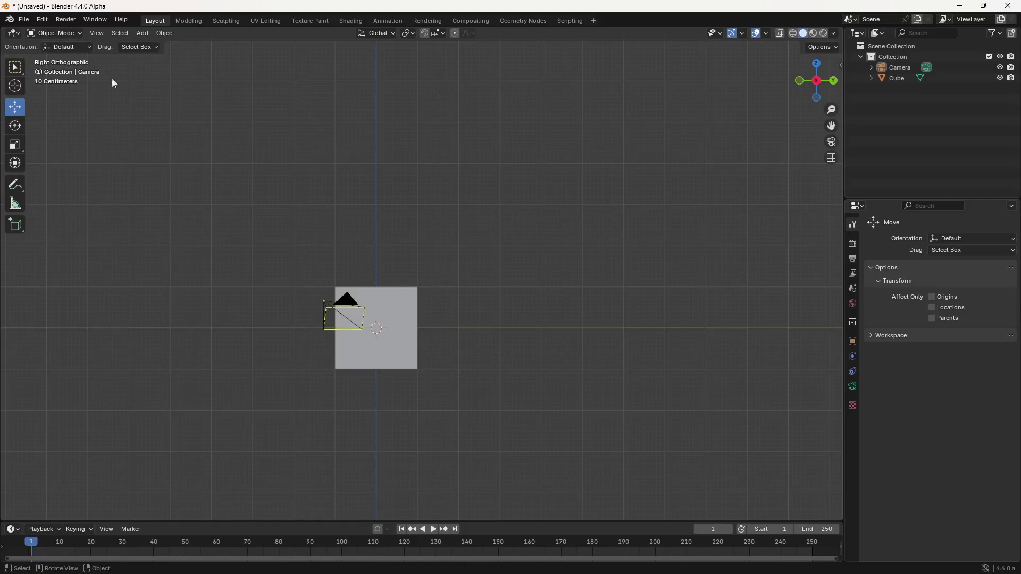
middle_click_drag(358, 235, 359, 269, "alt")
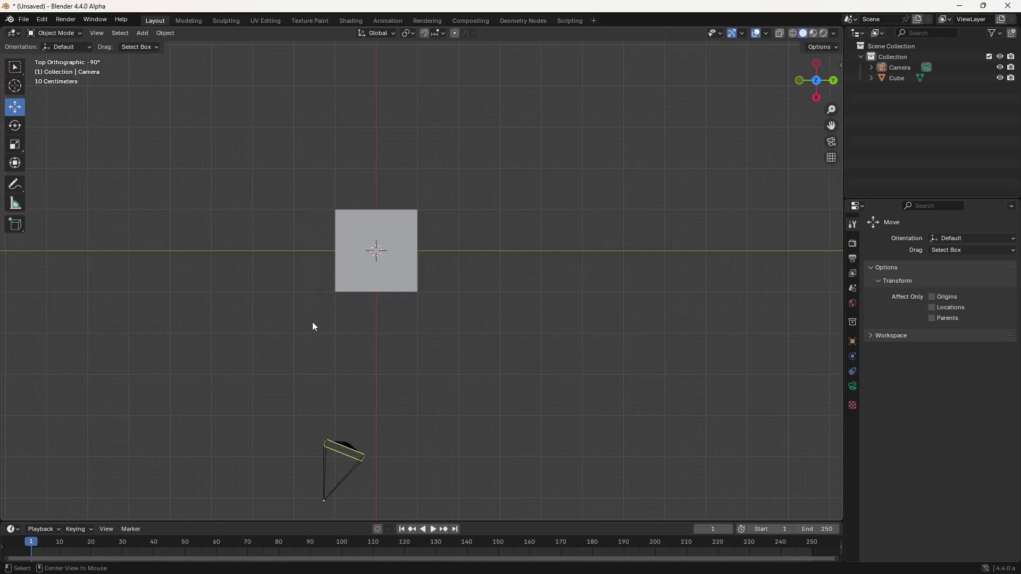
middle_click_drag(315, 327, 312, 232, "alt")
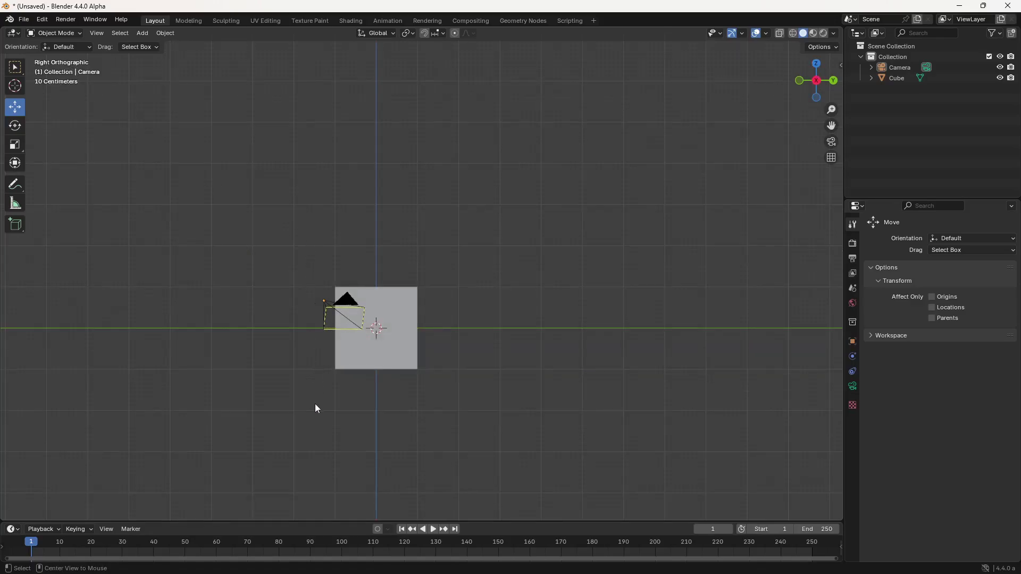
middle_click_drag(537, 367, 444, 347, "alt")
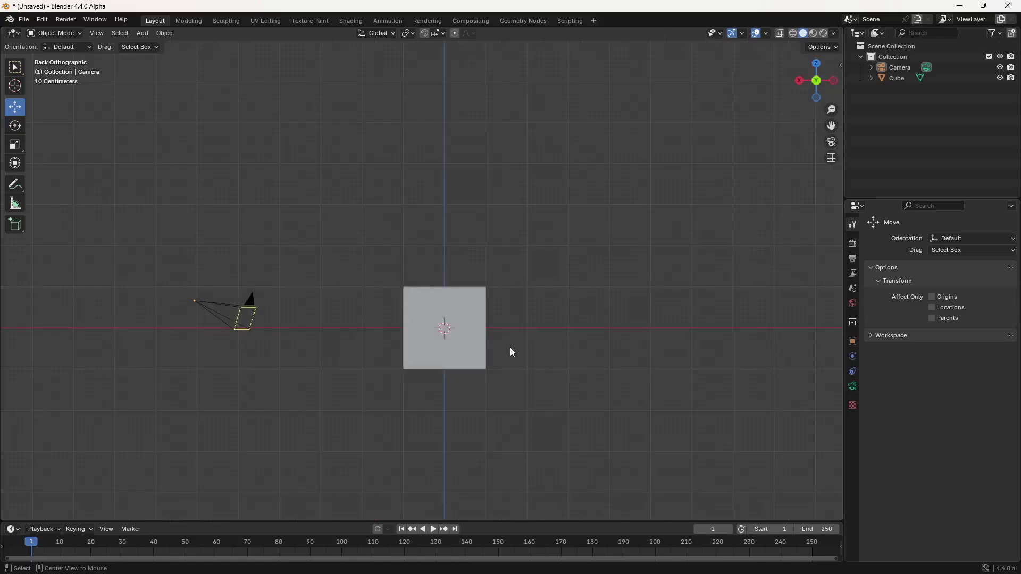
middle_click_drag(516, 346, 518, 325, "alt")
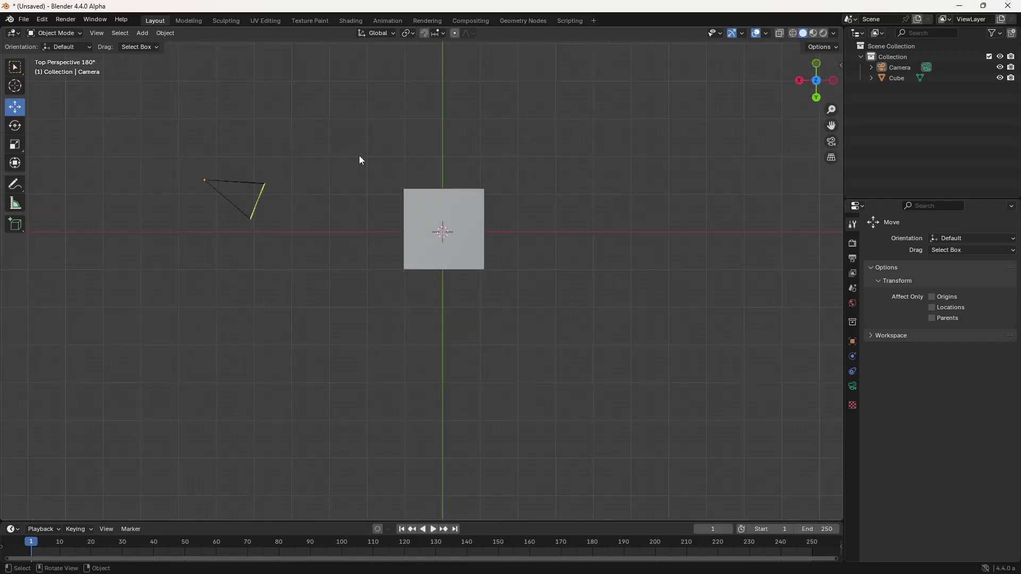
middle_click_drag(359, 160, 349, 291)
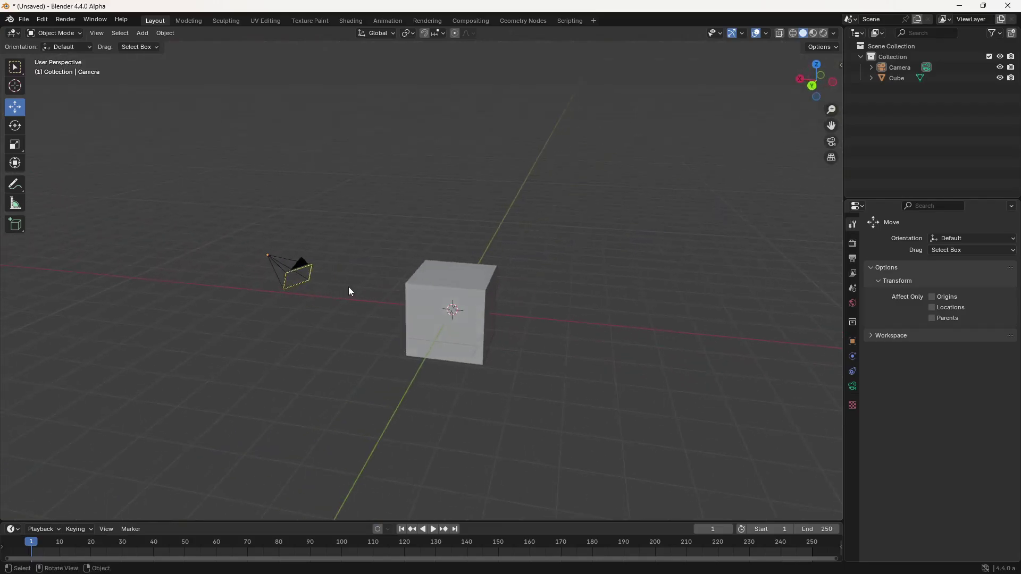
Show the scene directly in front, right and top orthographic view, one after another
key("KP_1")
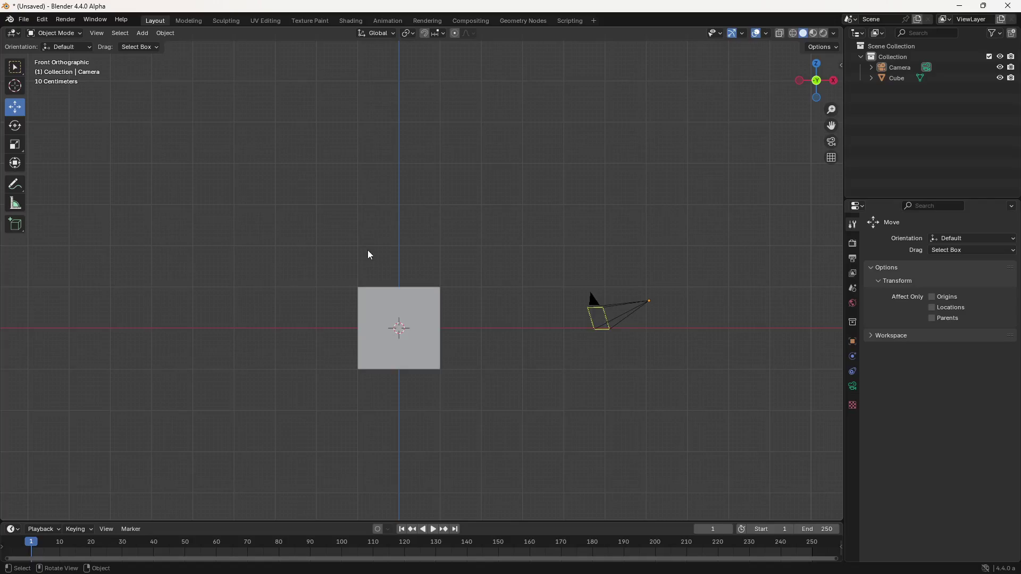
key("KP_3")
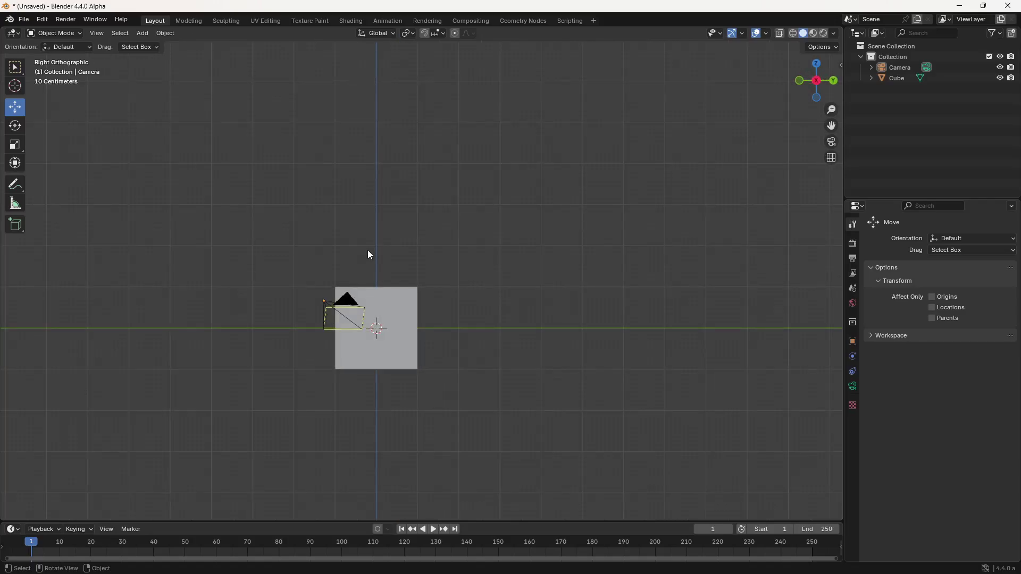
key("KP_7")
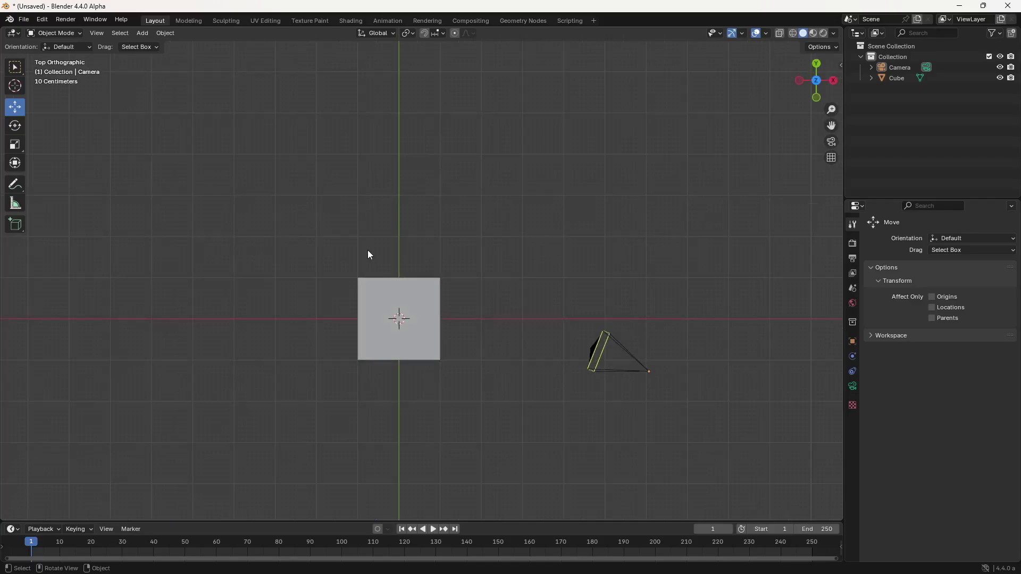
Rotate the orthographic view around the cube in fixed increments, starting from the top view
key("KP_2")
key("KP_2")
key("KP_2")
key("KP_2")
key("KP_2")
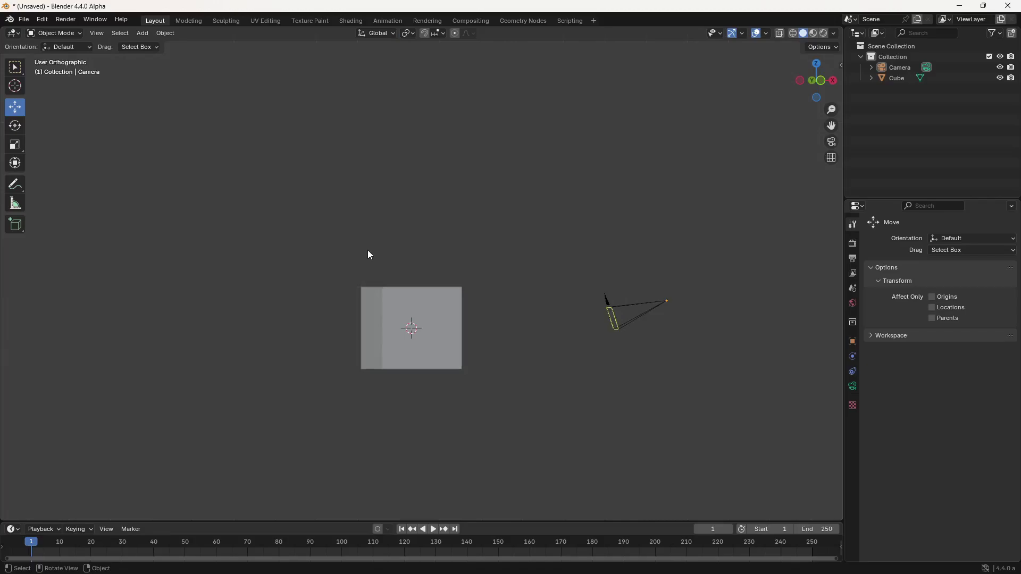
Cycle through the front, right and top orthographic views again and orbit back to user perspective
key("KP_1")
key("KP_3")
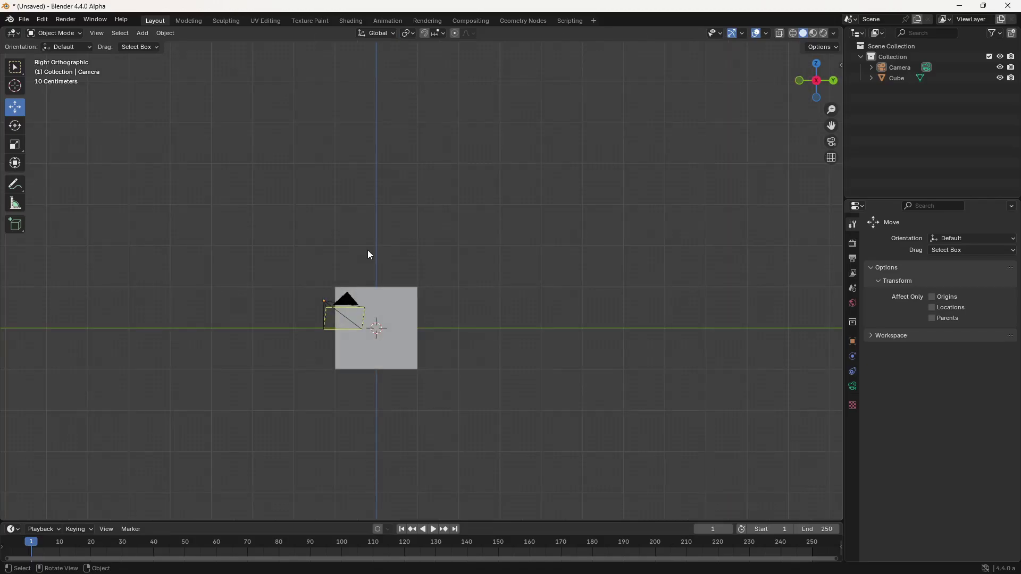
key("KP_7")
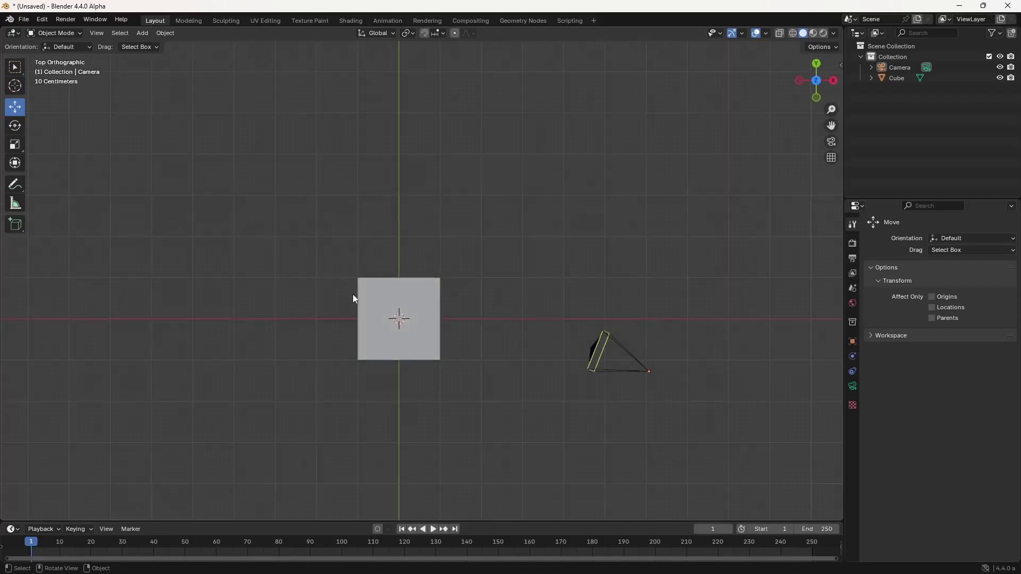
middle_click_drag(349, 346, 407, 287)
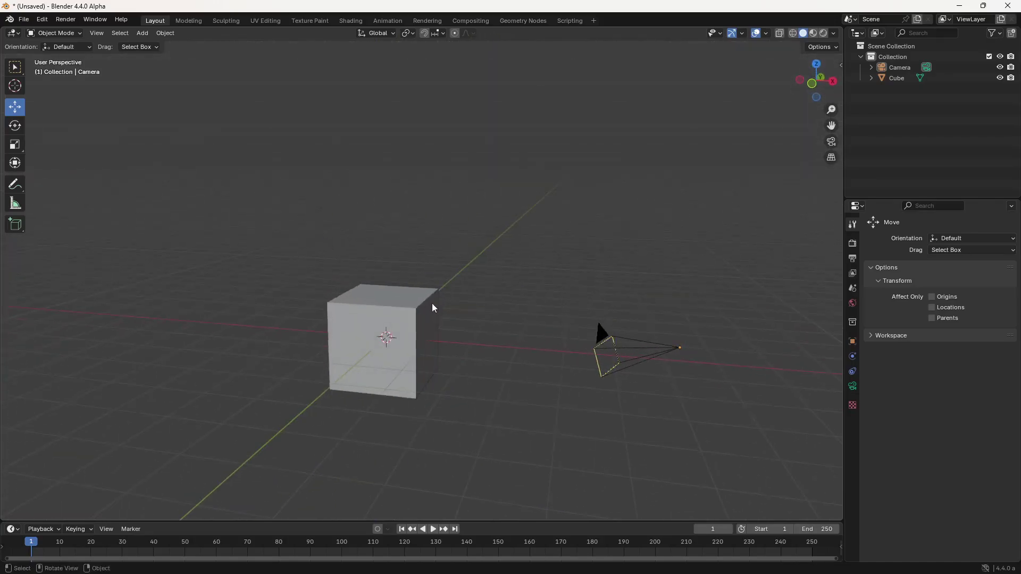